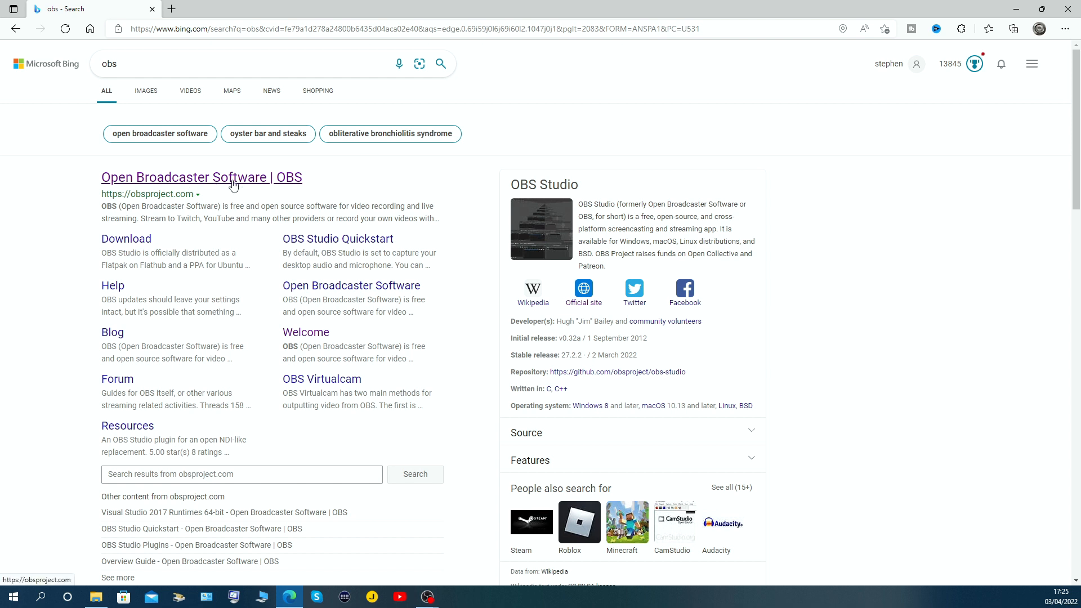
Open the OBS Project website from the search results and download the Windows version of OBS Studio.
left_click(223, 183)
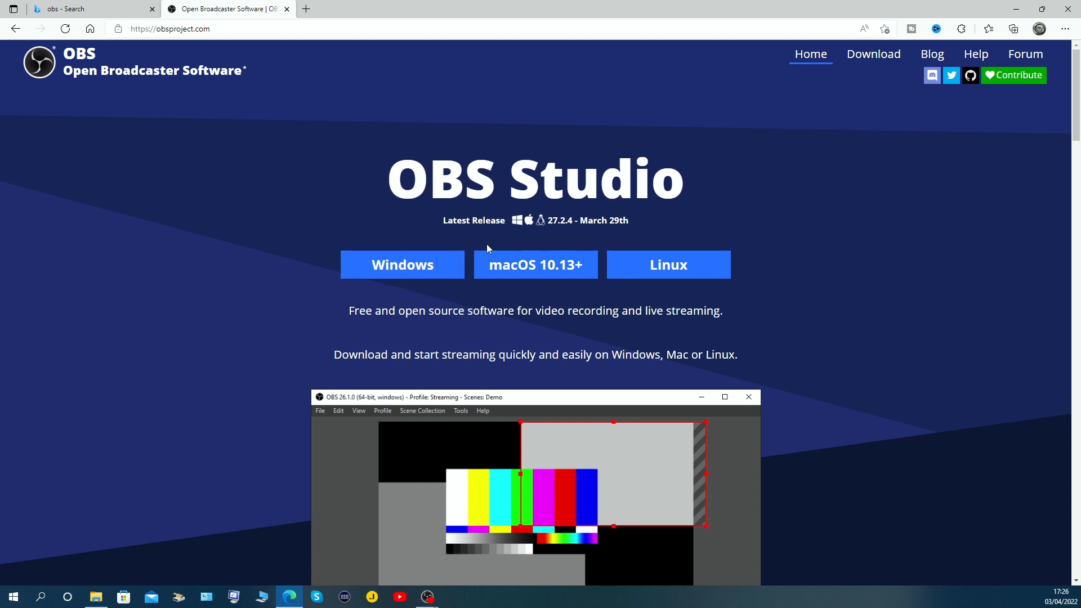
left_click(413, 268)
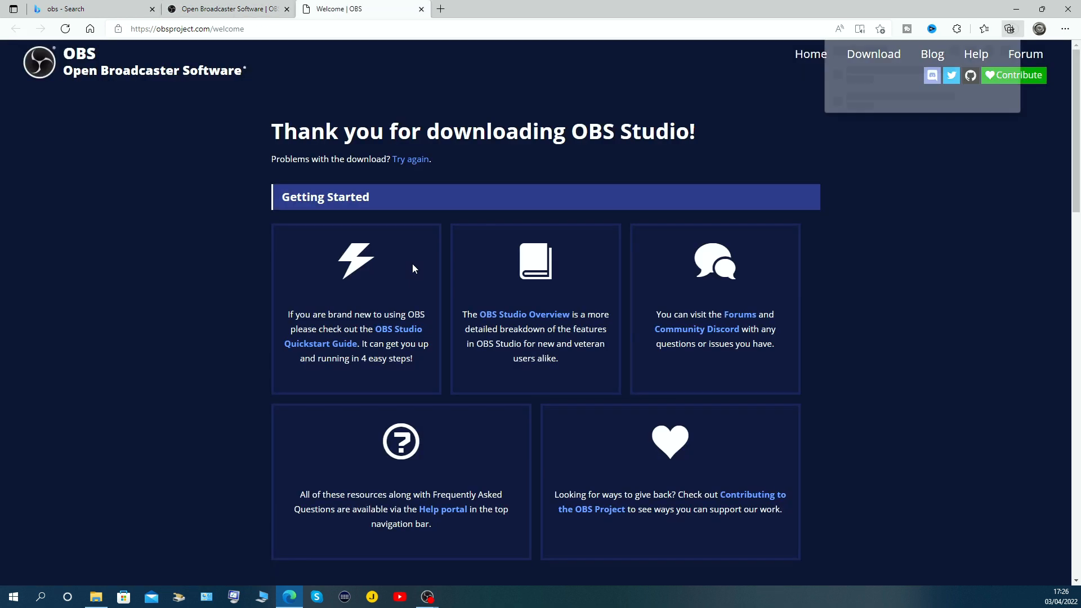
left_click(1008, 106)
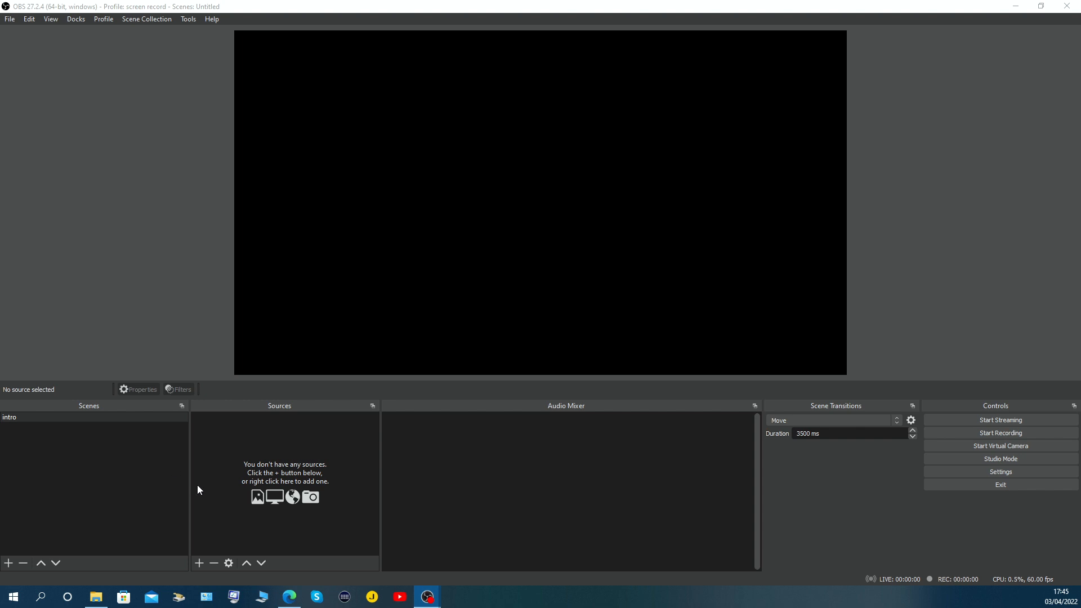
Add a Video Capture Device source named cam1 to the intro scene, using the HD Pro Webcam C920 as its device.
left_click(198, 563)
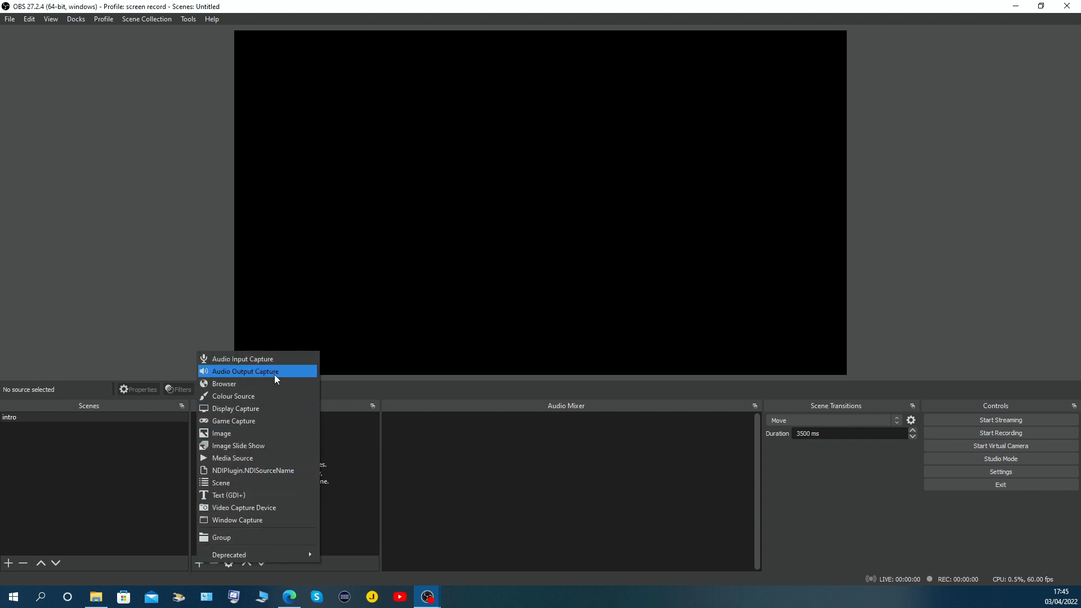
left_click(228, 510)
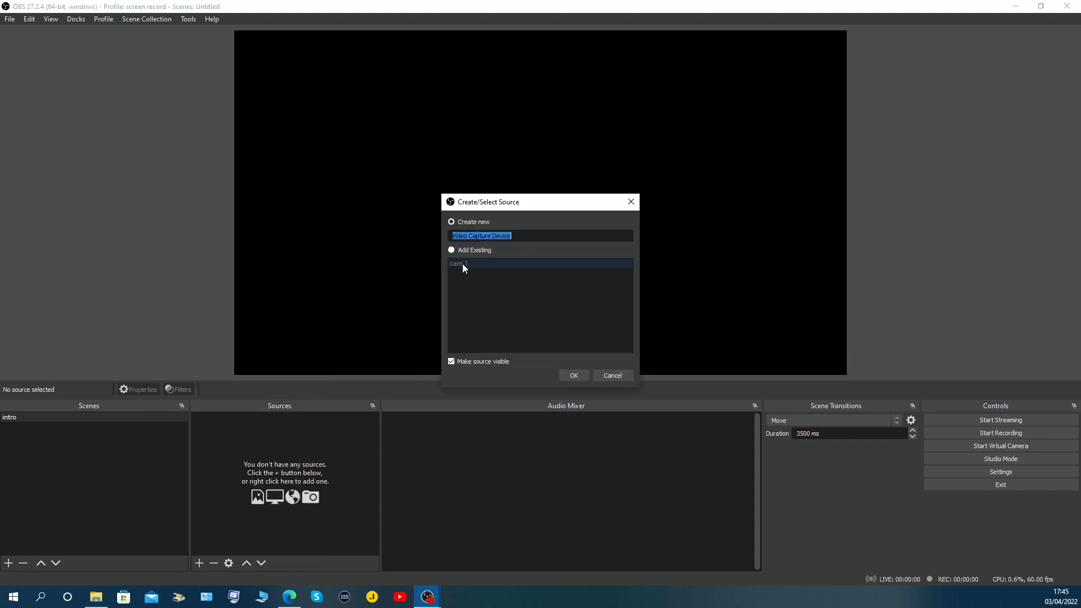
type("ca")
key("Return")
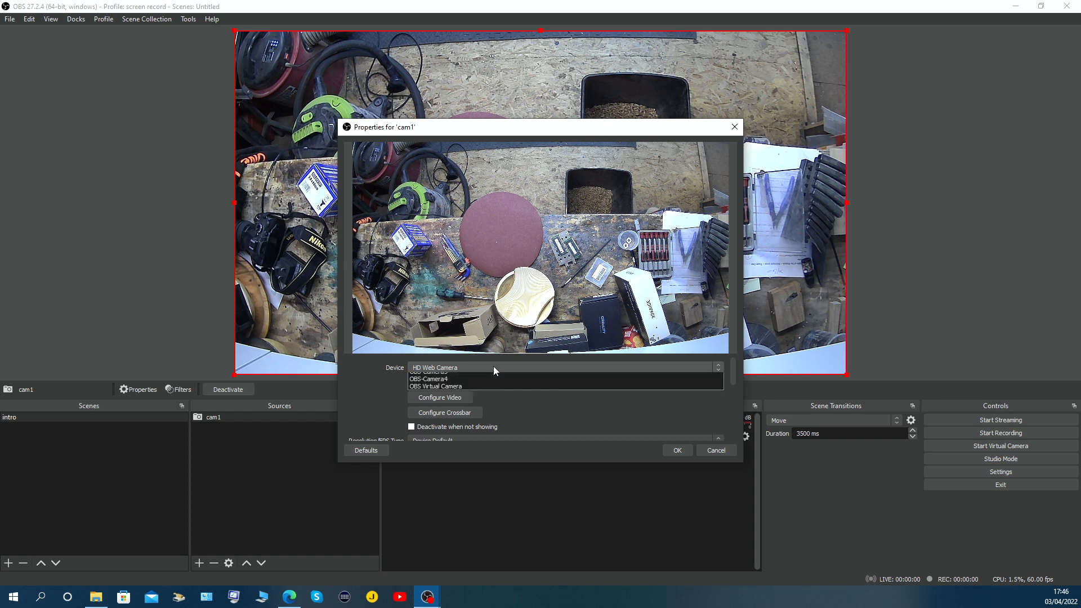
left_click(493, 367)
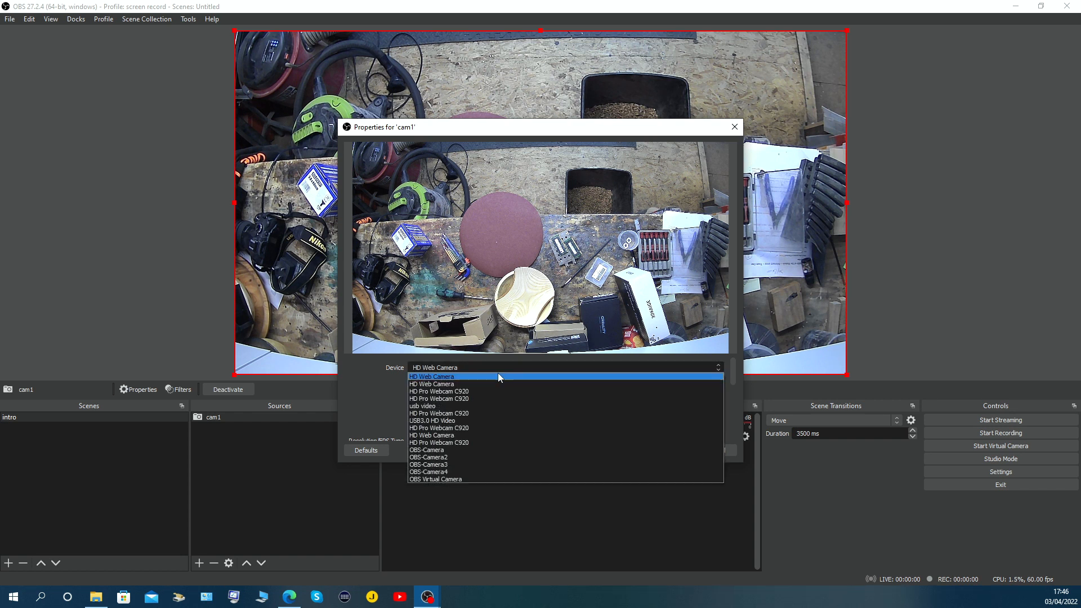
left_click(472, 391)
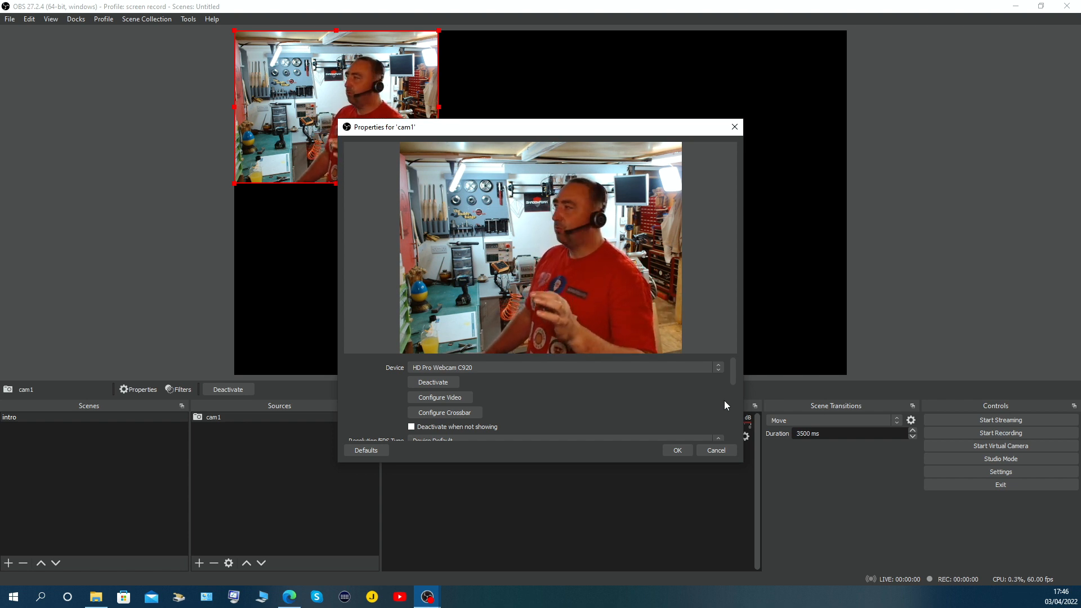
Set cam1's resolution type to Custom with a resolution of 1920x1080 and accept its properties.
left_click_drag(503, 128, 733, 129)
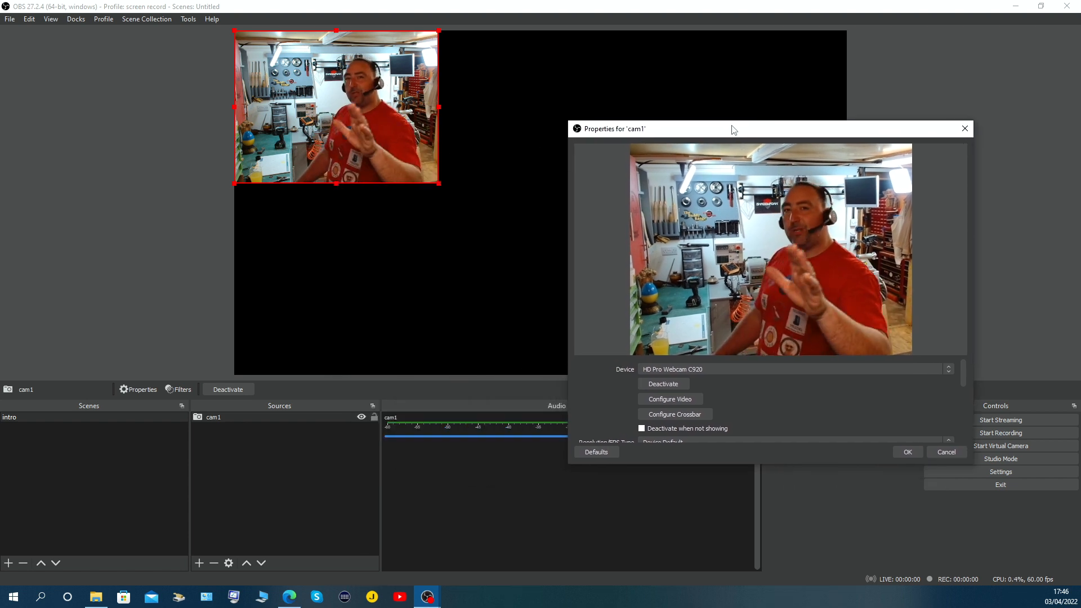
left_click_drag(734, 129, 729, 106)
scroll(886, 401, "down", 1)
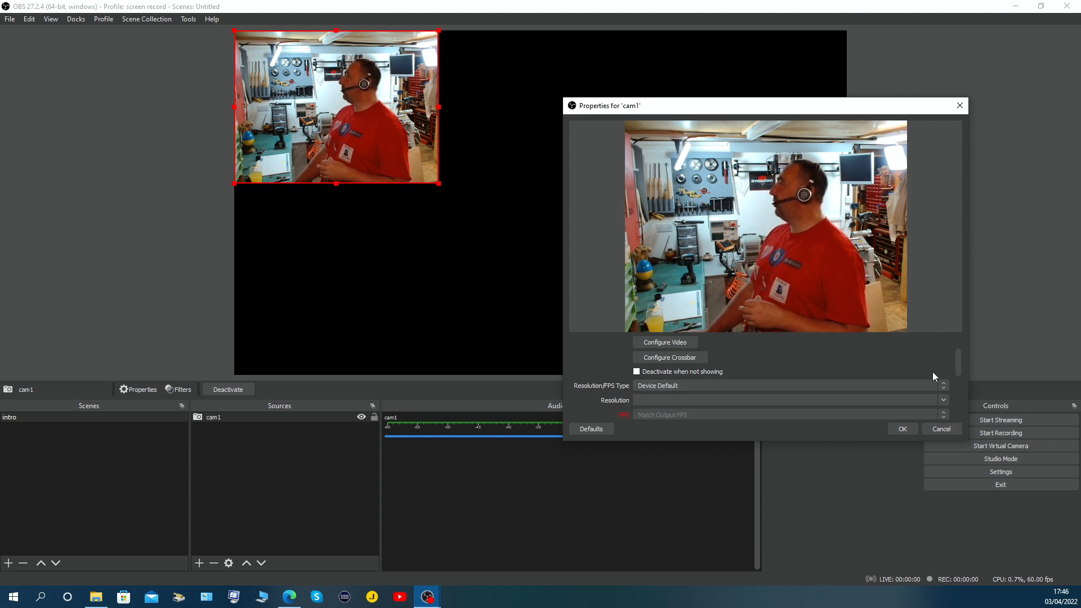
left_click(926, 386)
left_click(846, 403)
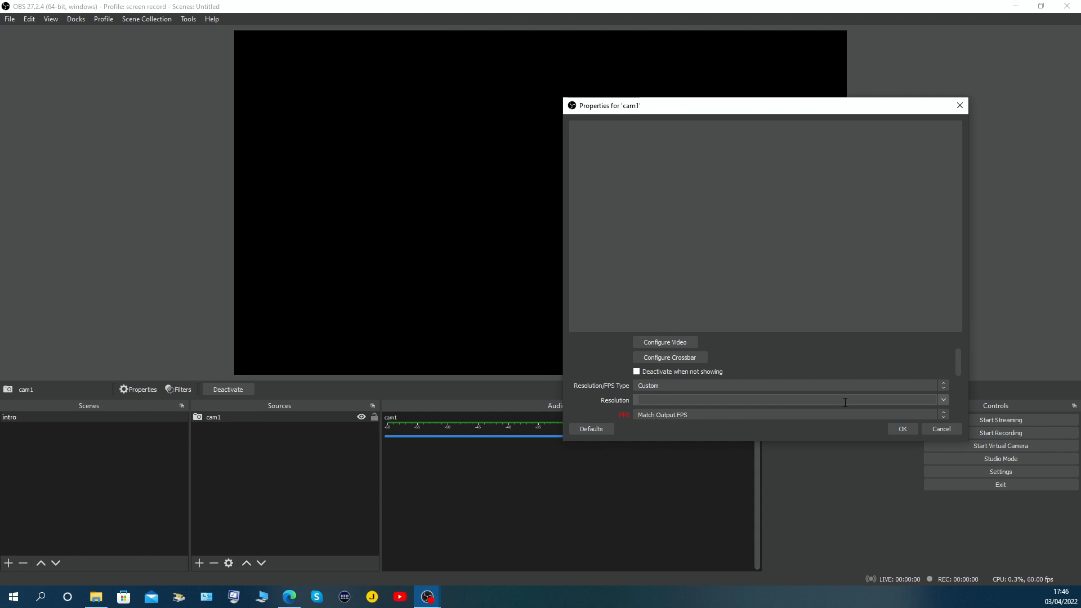
left_click(943, 400)
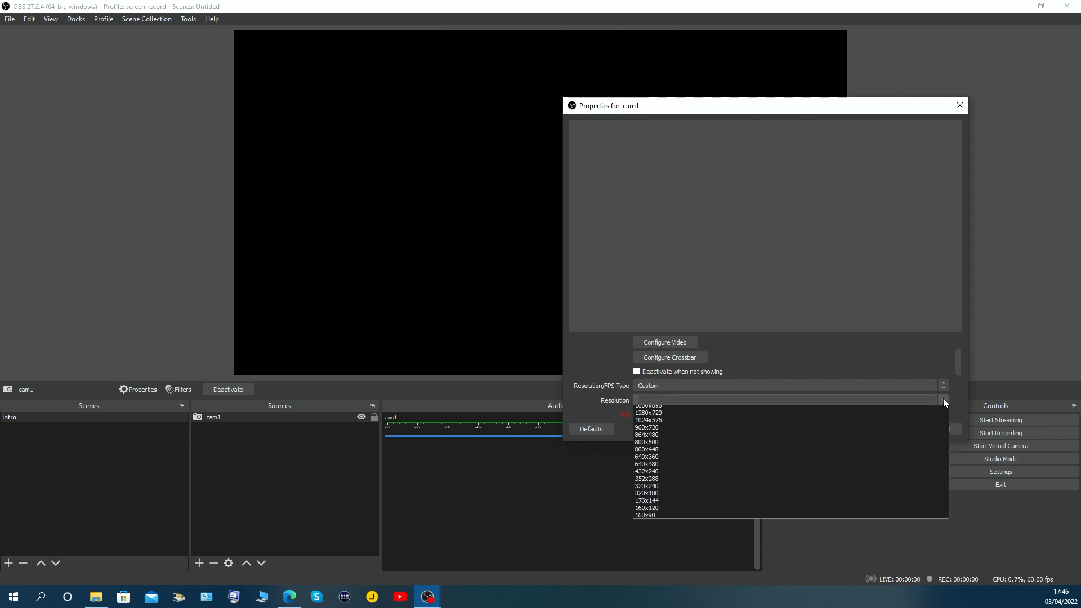
left_click(885, 417)
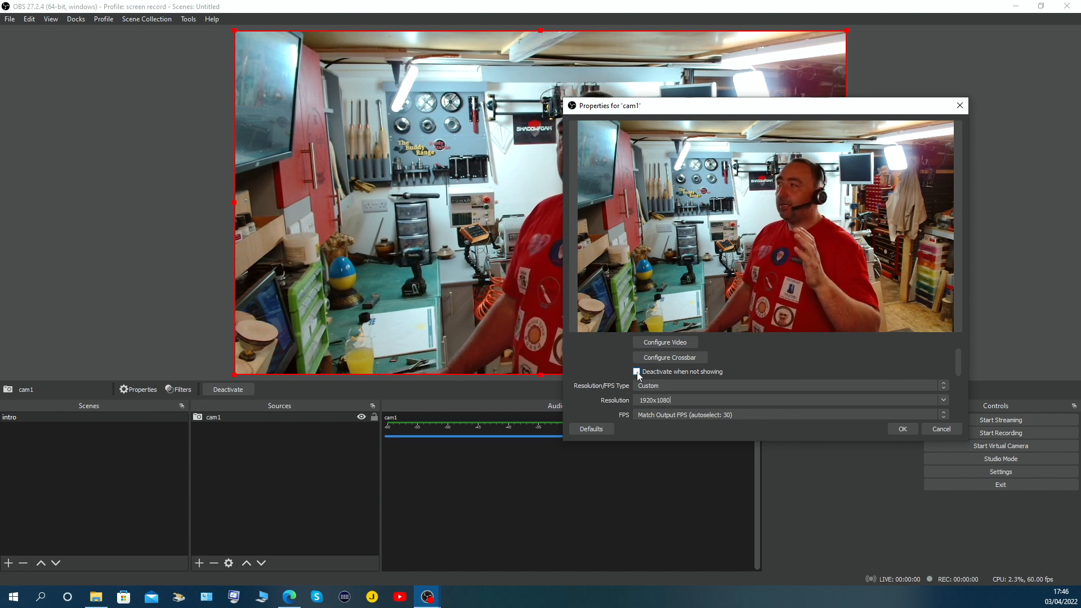
left_click_drag(703, 112, 707, 270)
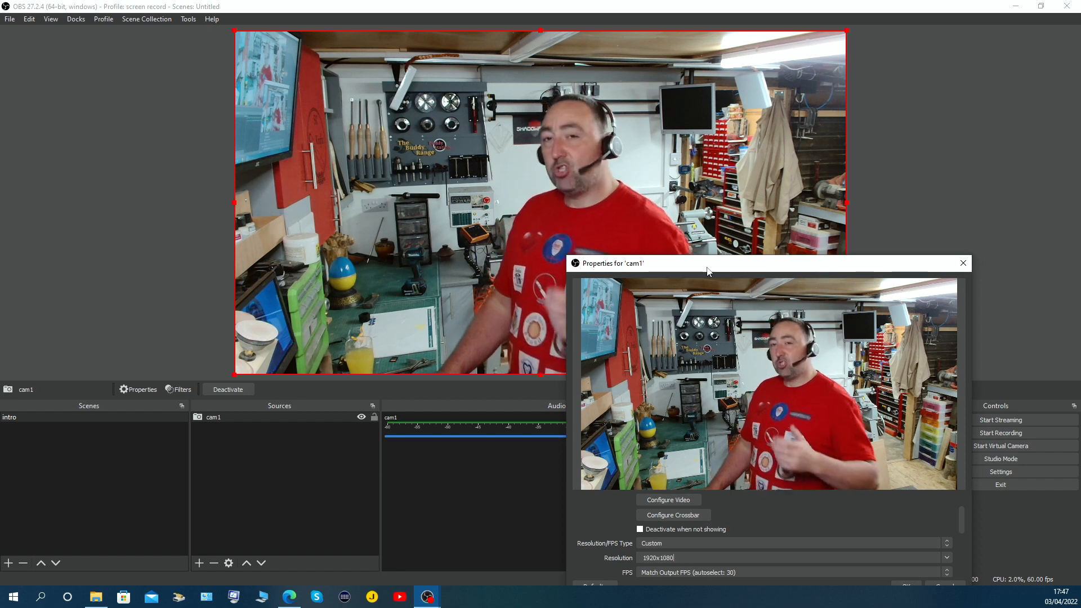
left_click_drag(754, 267, 657, 116)
scroll(711, 349, "down", 1)
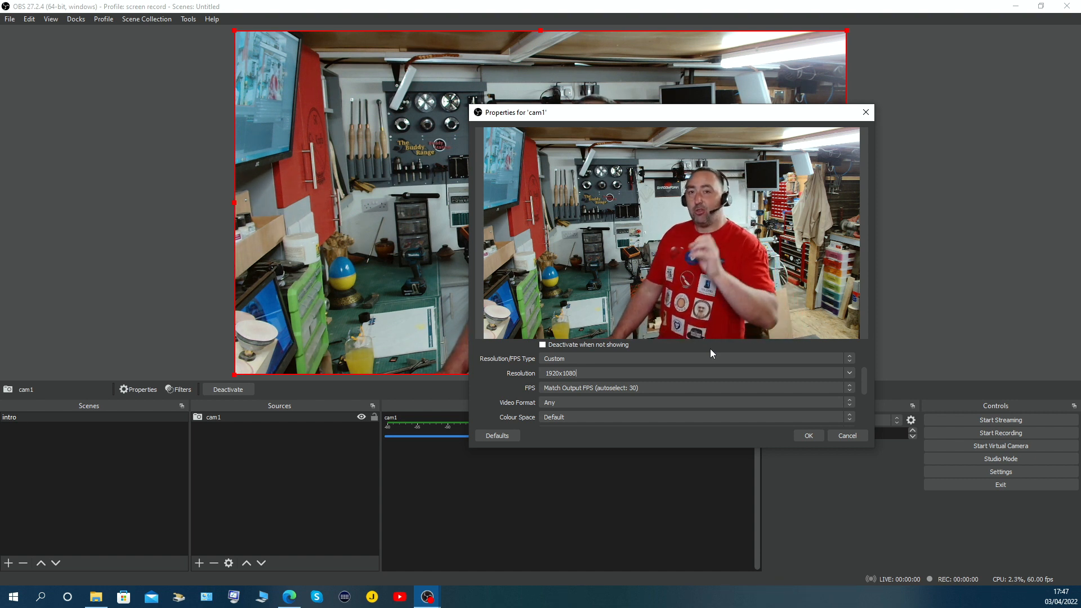
left_click(816, 435)
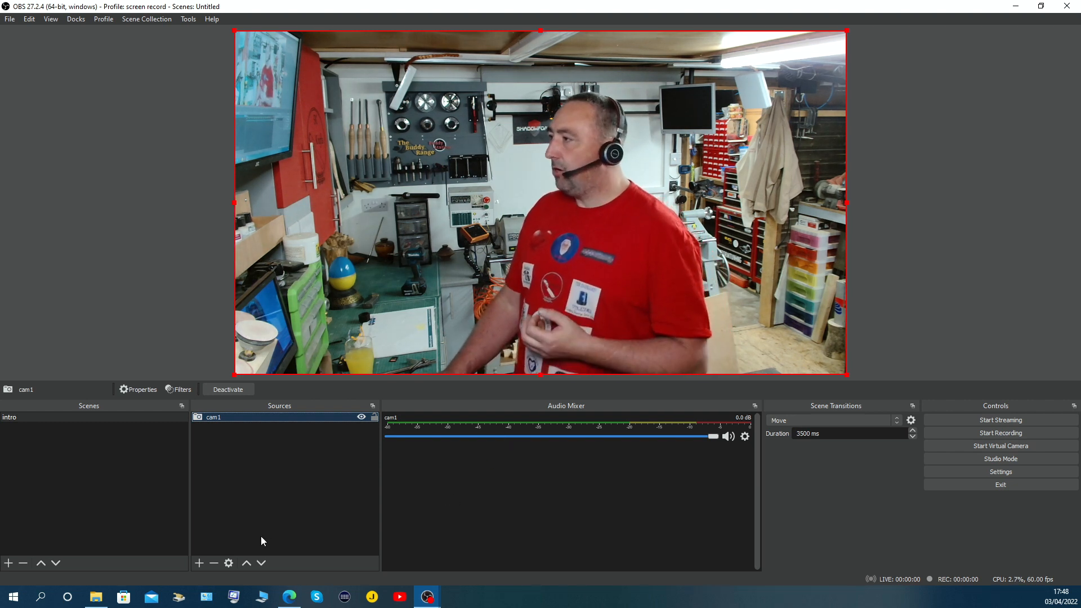
Add a new Audio Input Capture source named mic to the intro scene.
left_click(199, 563)
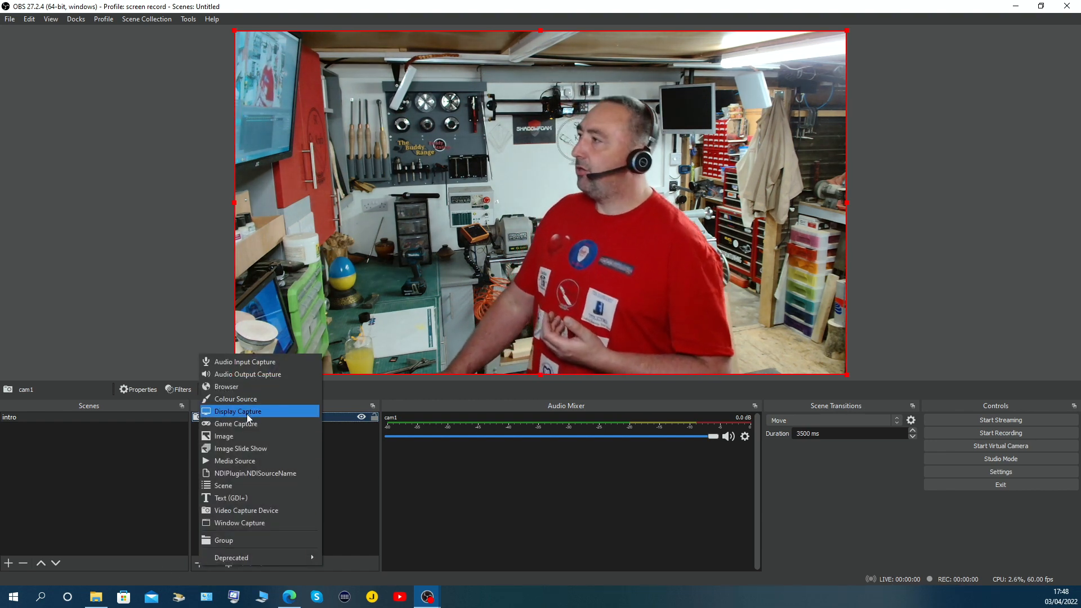
left_click(268, 364)
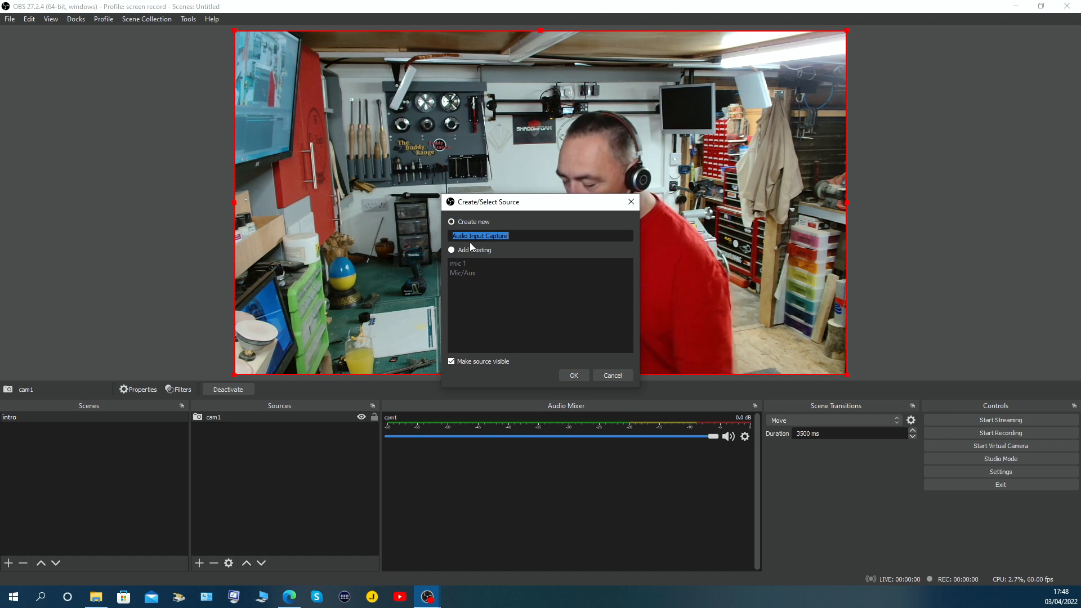
type("v")
key("BackSpace")
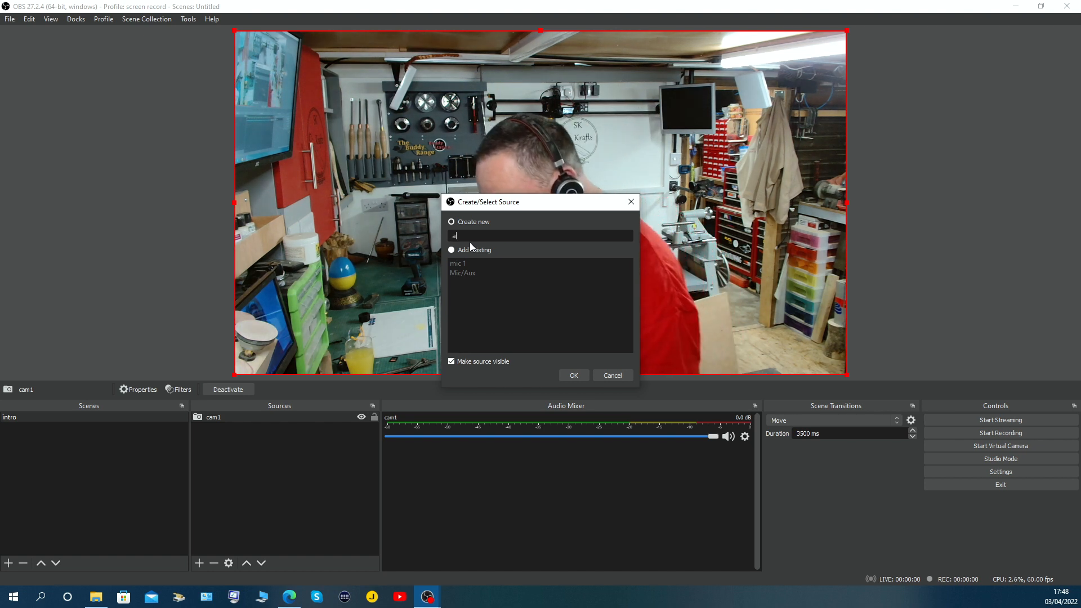
type("a")
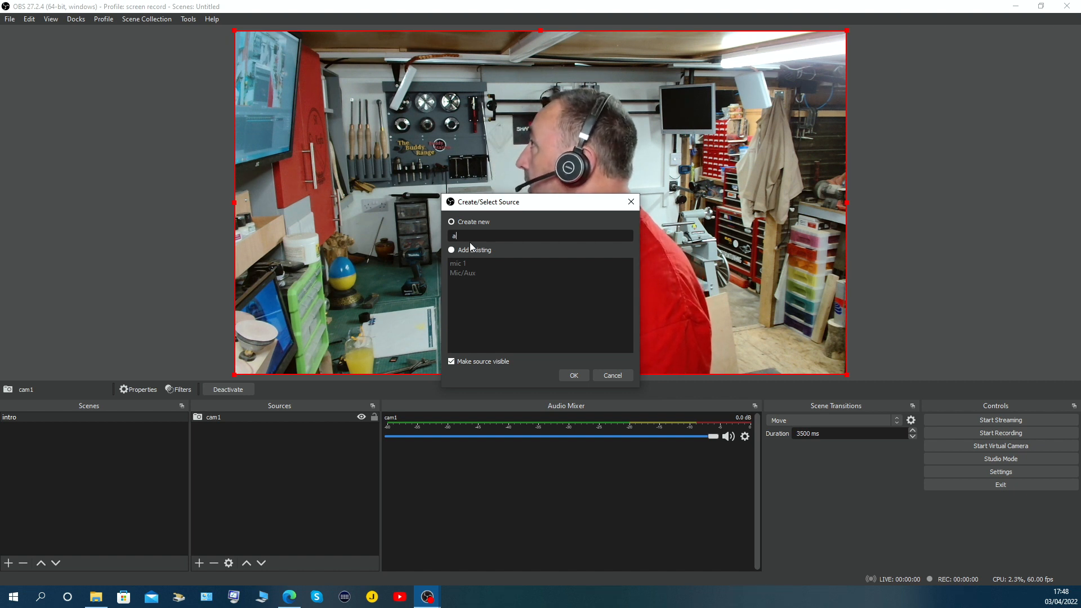
key("BackSpace")
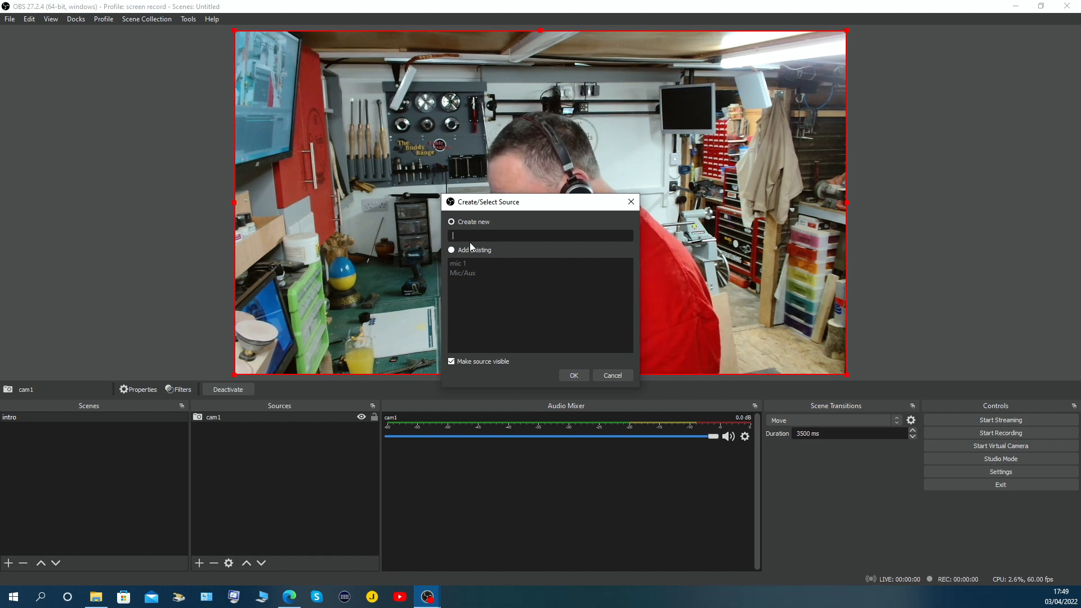
type("mic")
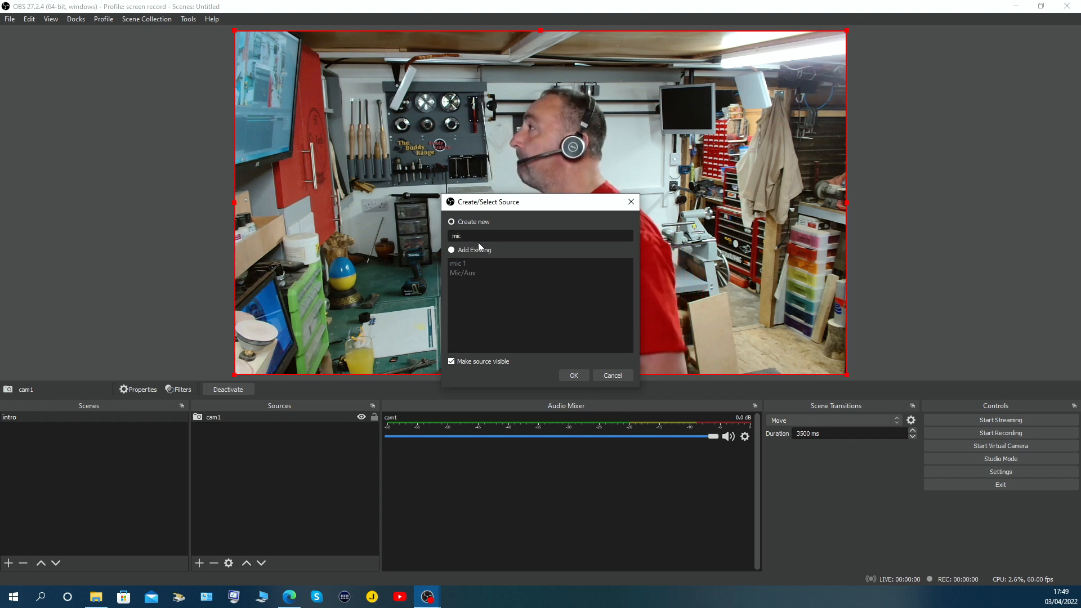
left_click(573, 375)
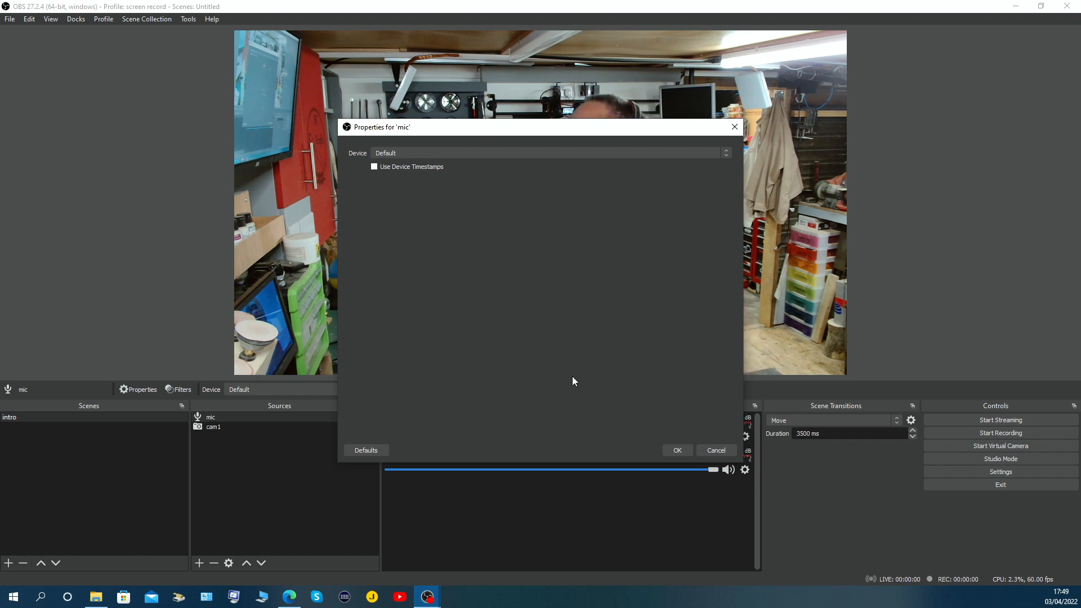
Set the mic source's device to Headset Microphone (Jabra Link 370) and accept its properties.
left_click(477, 153)
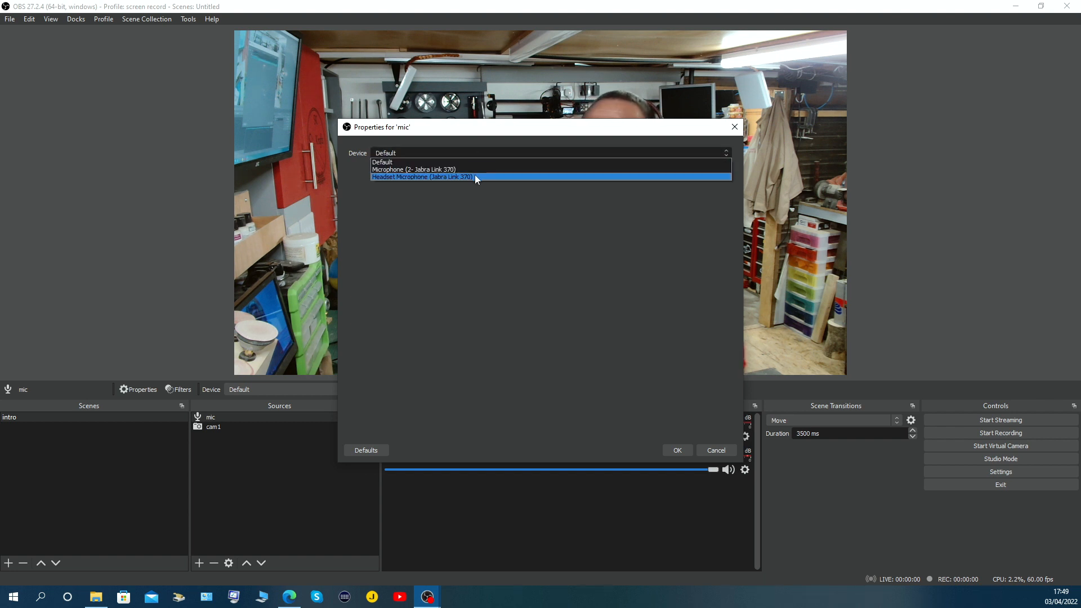
left_click(475, 177)
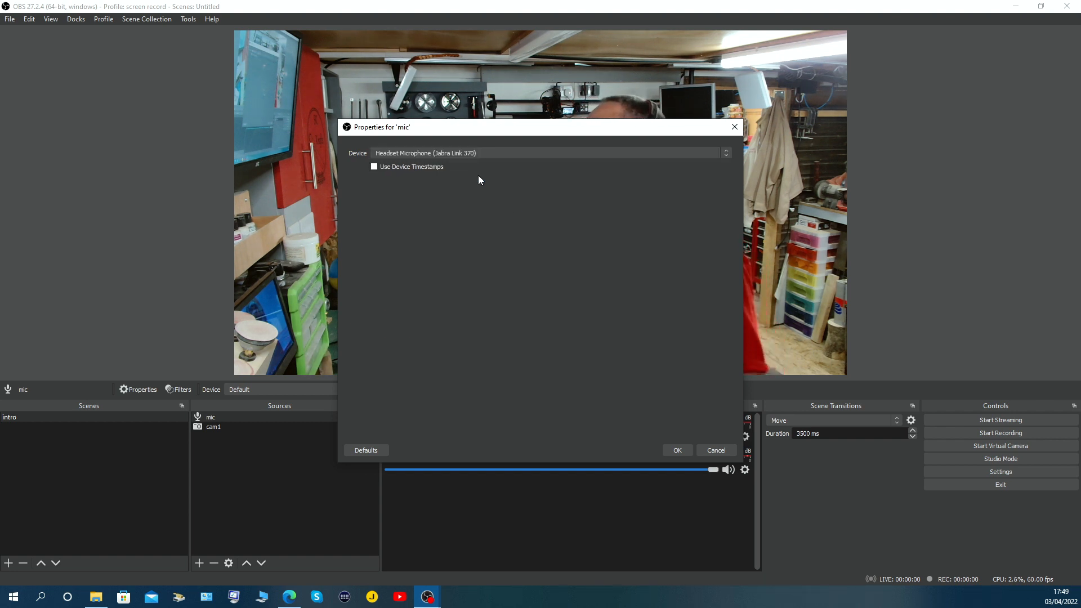
left_click(677, 450)
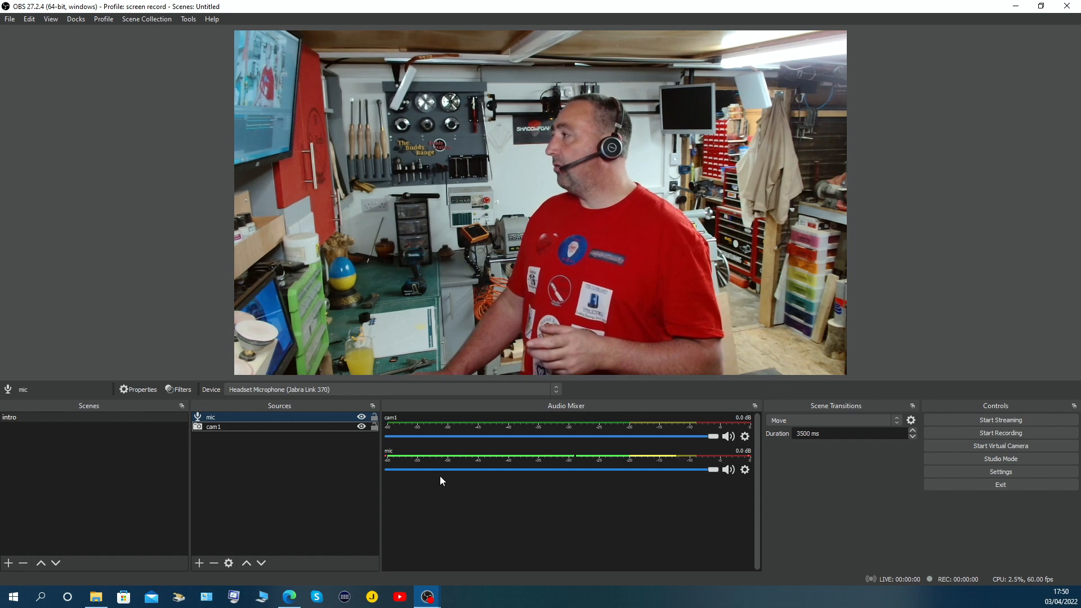
Add a Noise Suppression filter to the mic source, using the RNNoise (good quality, more CPU usage) method.
right_click(224, 417)
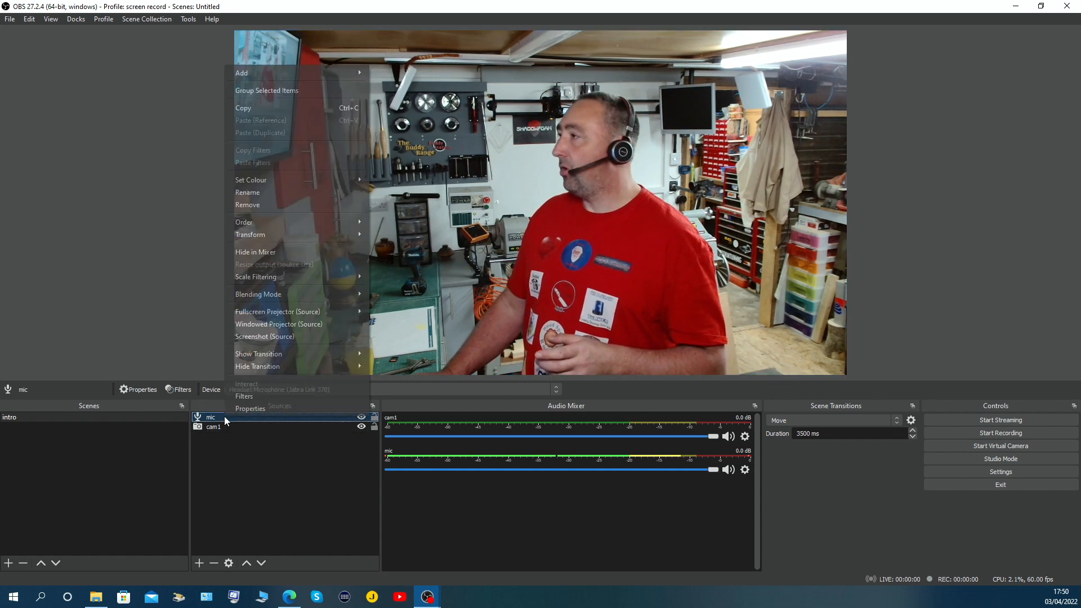
left_click(249, 397)
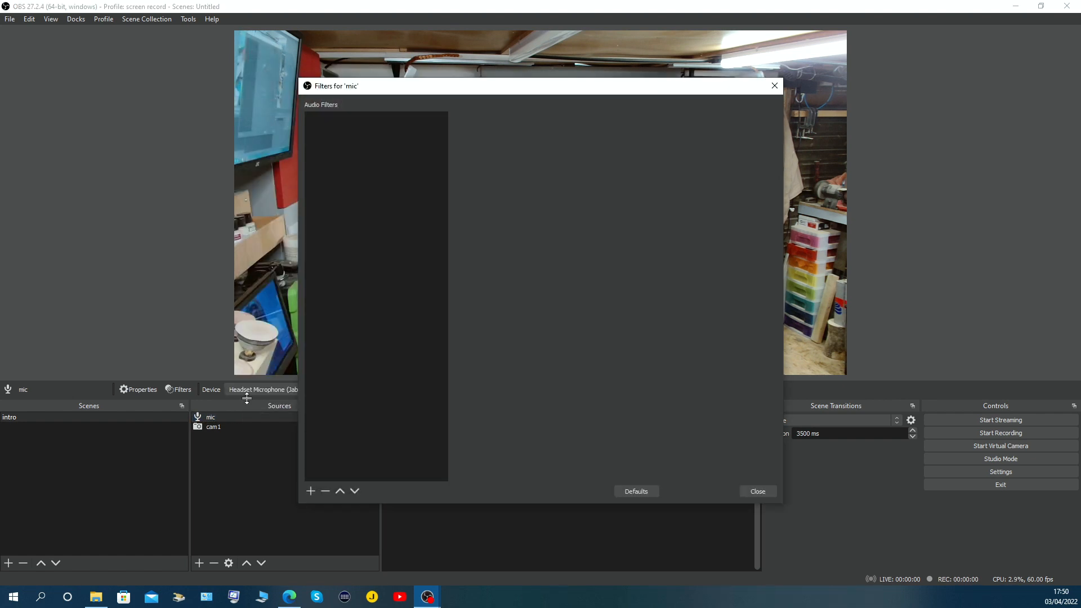
left_click(310, 490)
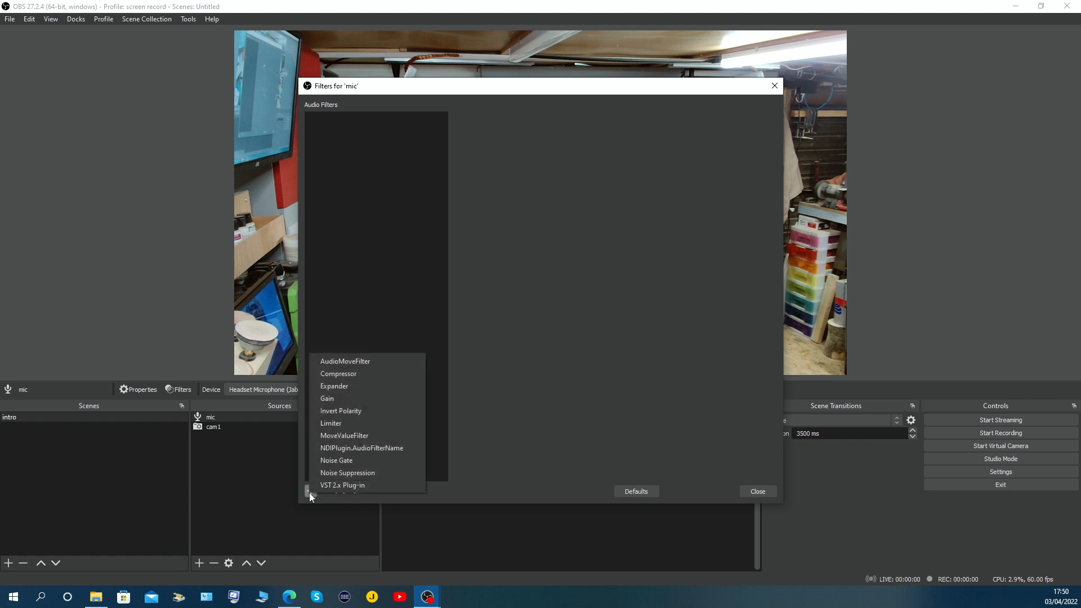
left_click(363, 472)
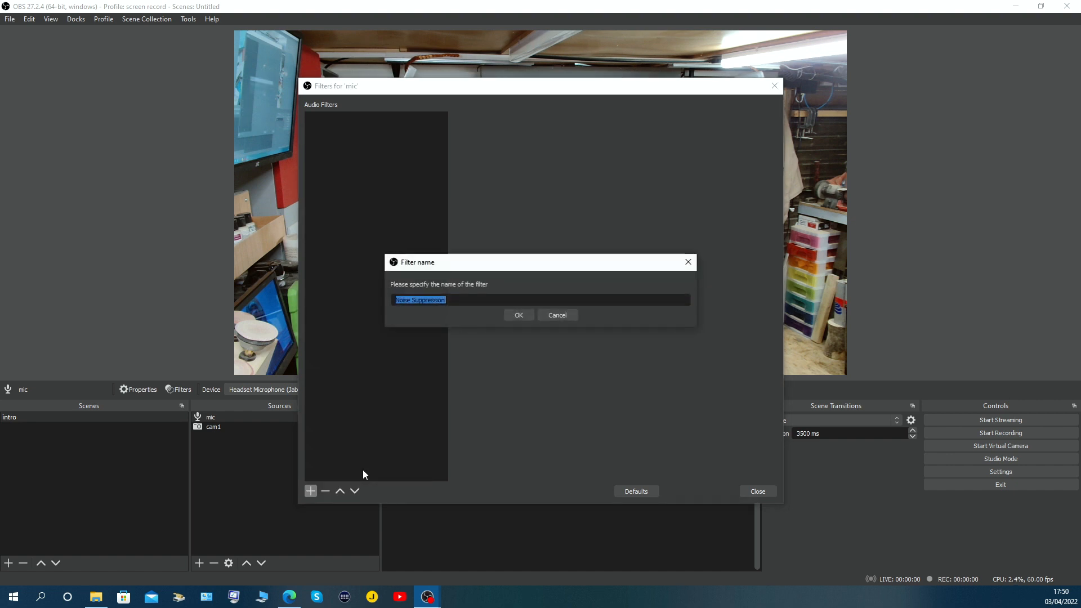
left_click(519, 315)
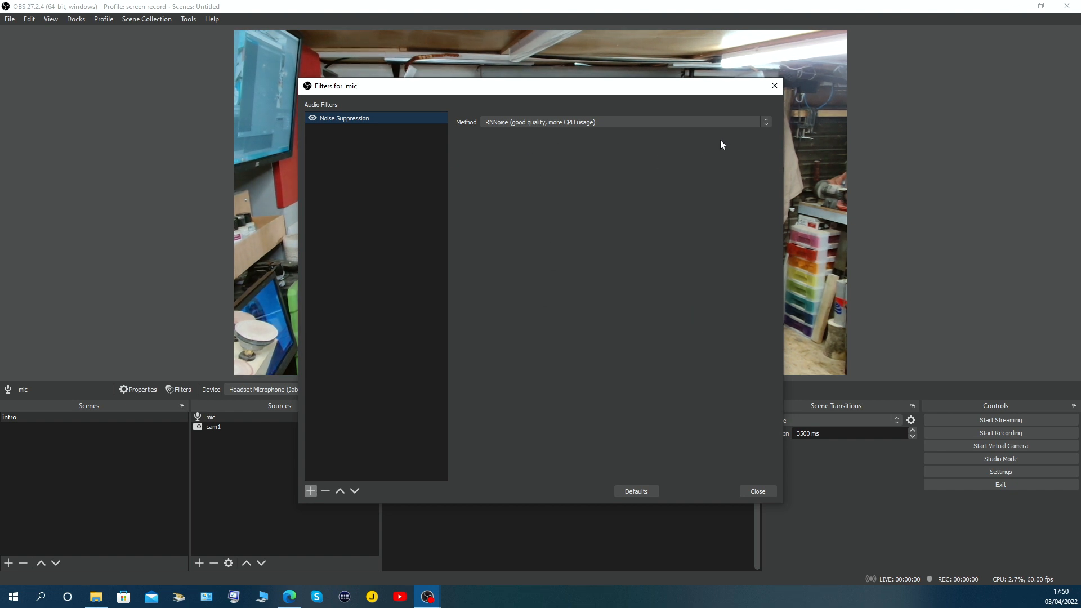
left_click(727, 122)
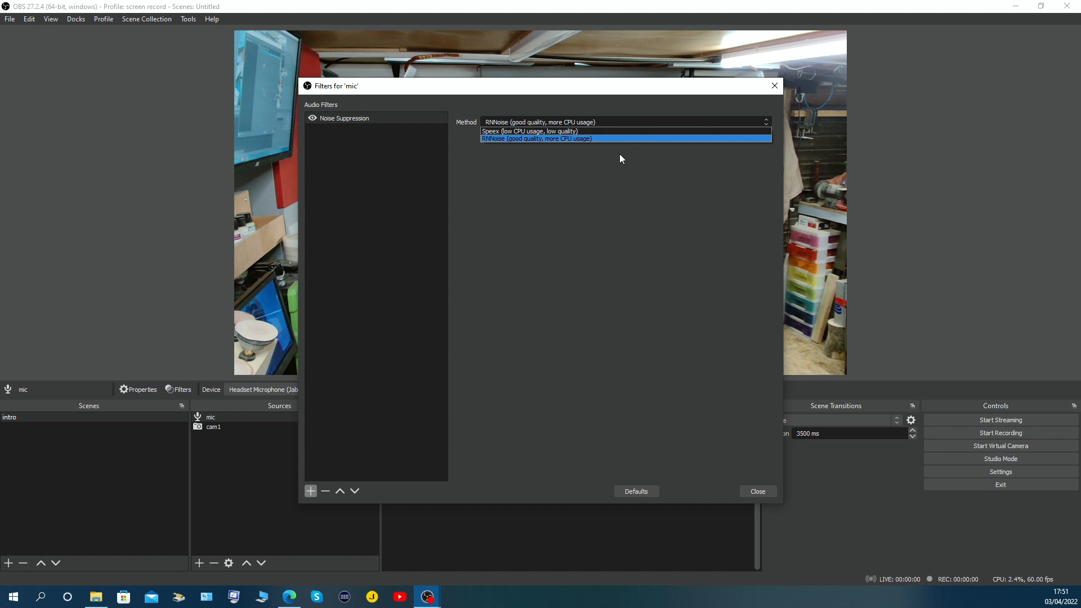
left_click(552, 139)
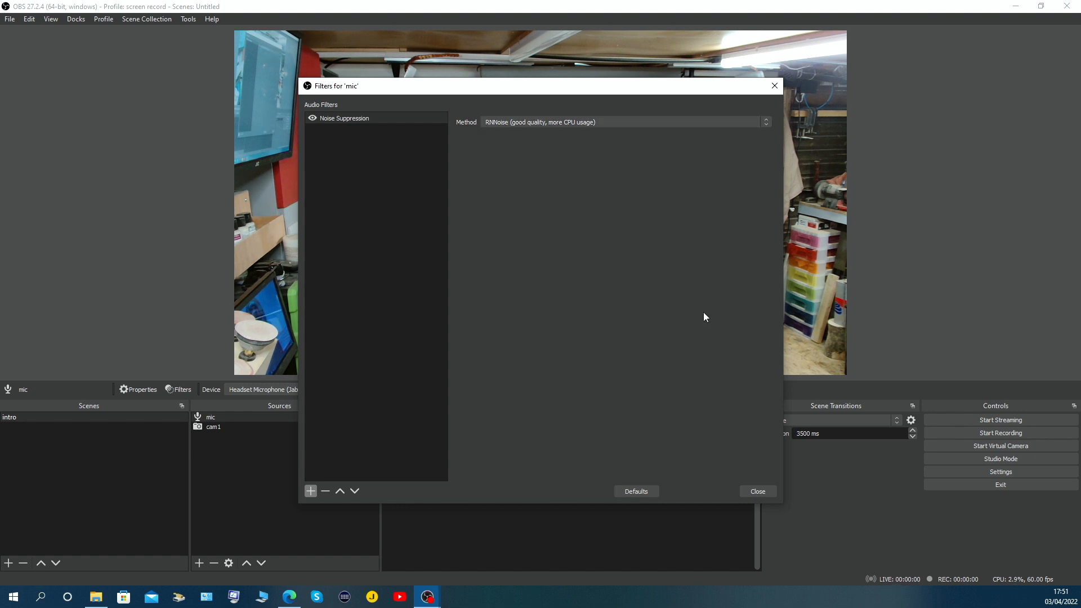
left_click(758, 491)
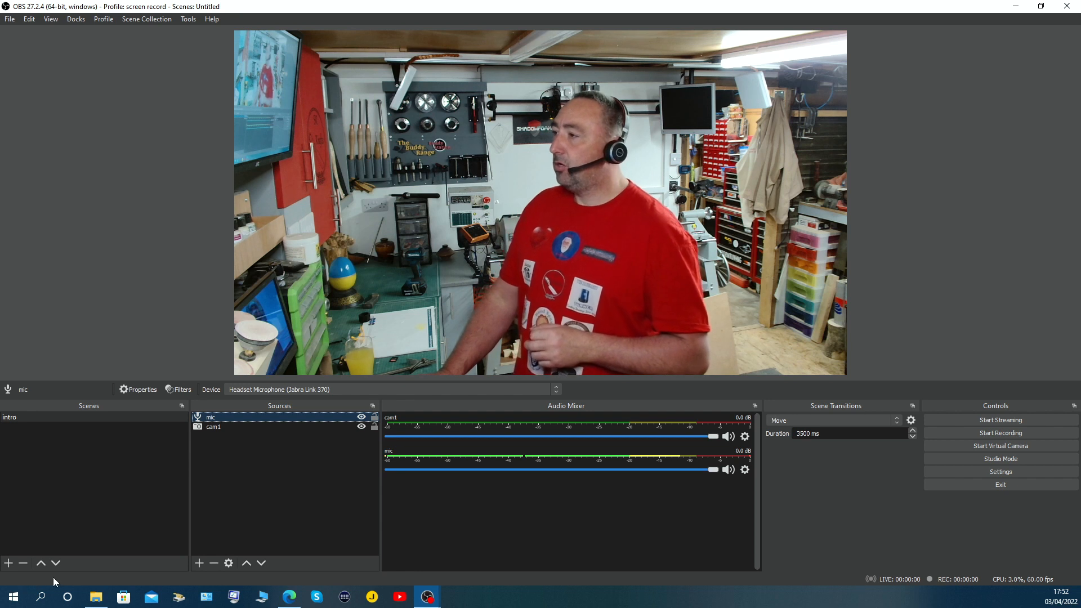
Add a new scene named over lathe.
left_click(9, 564)
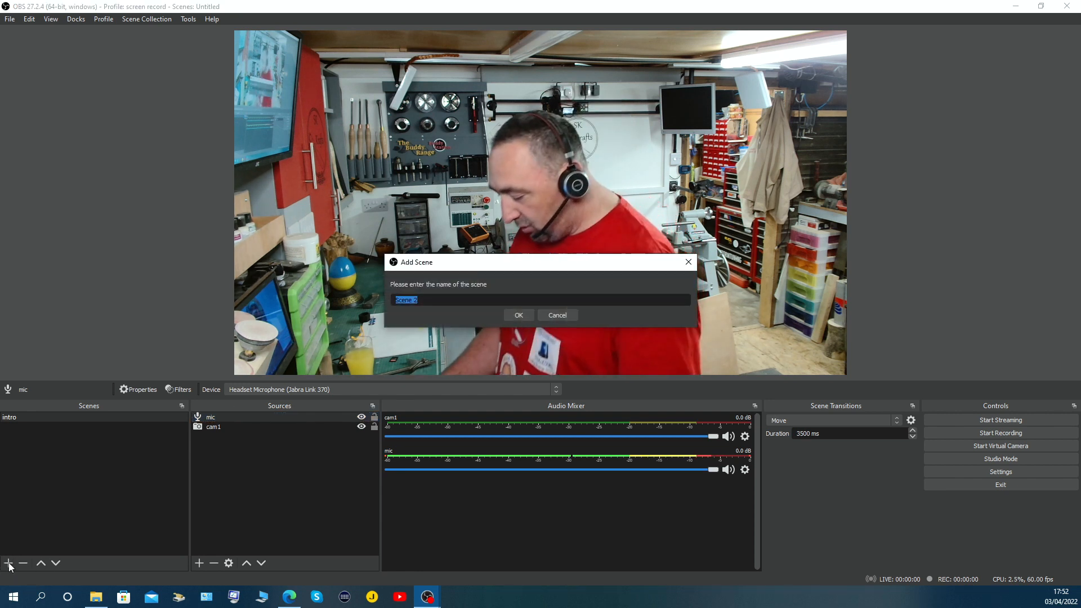
type("over ")
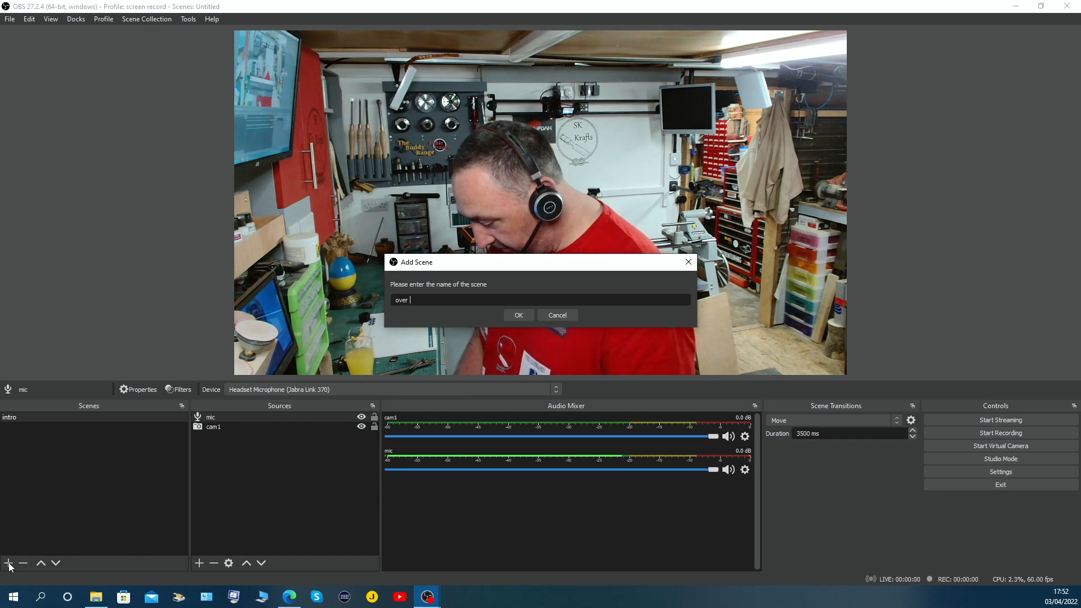
type("lathe")
key("Return")
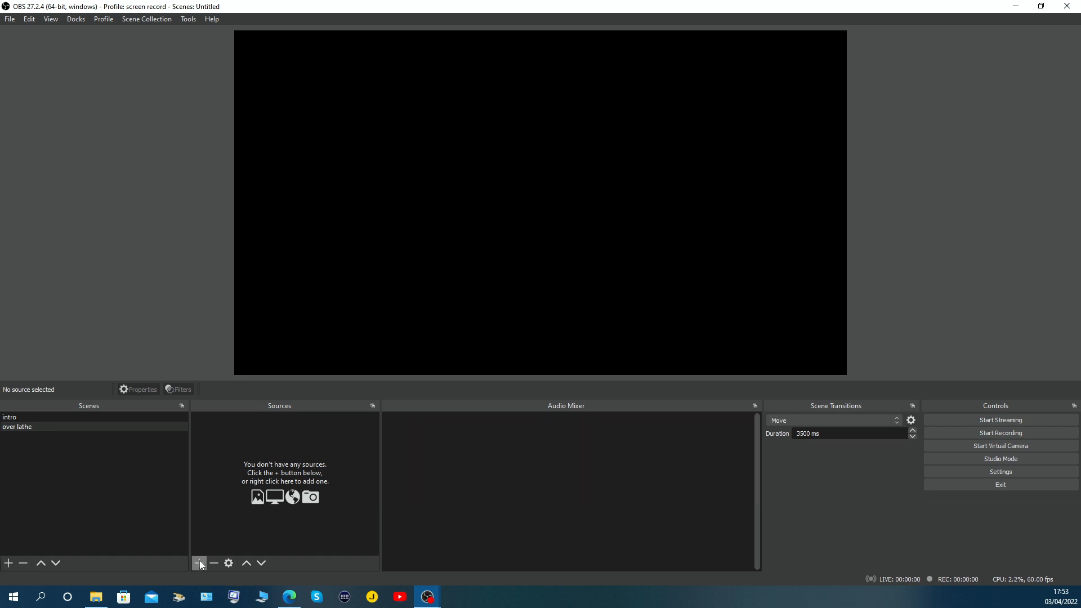
Add a new Video Capture Device source named lkathe top to the over lathe scene, using the usb video device.
left_click(200, 562)
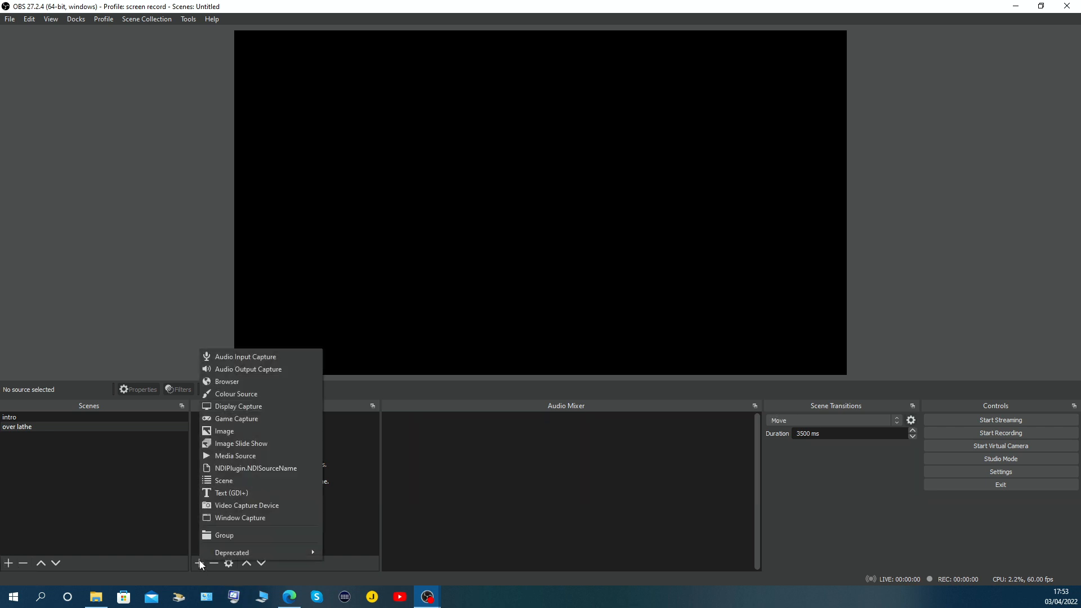
left_click(241, 505)
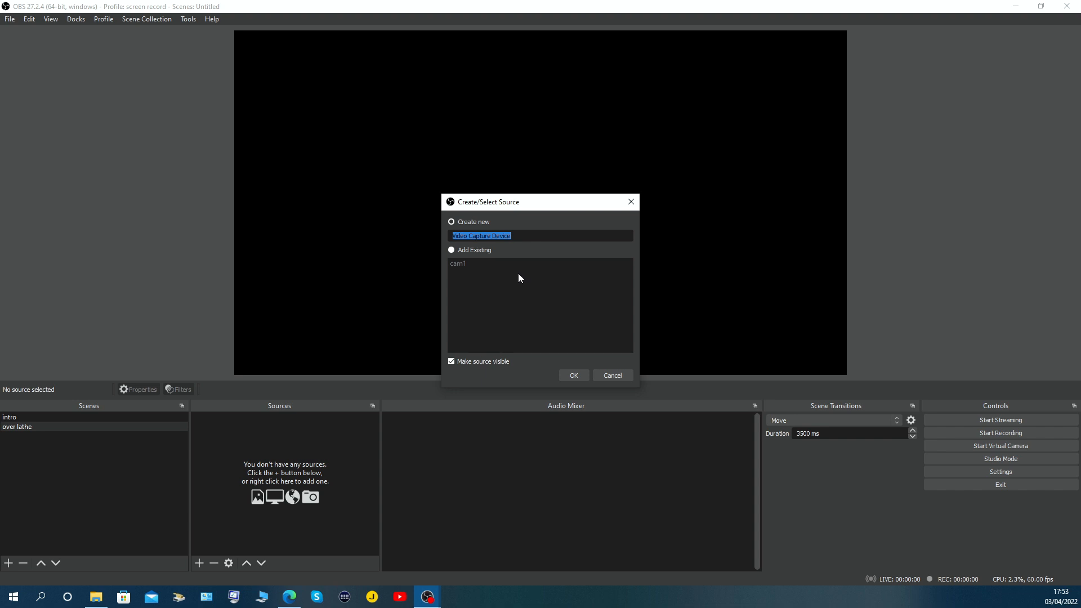
type("lkathe top")
key("Return")
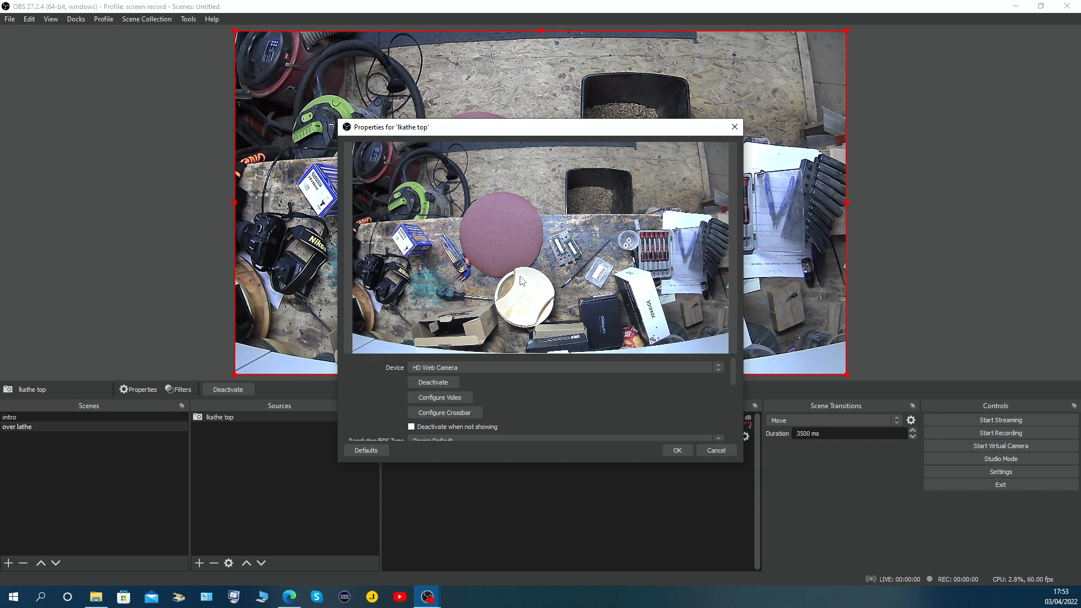
left_click(522, 366)
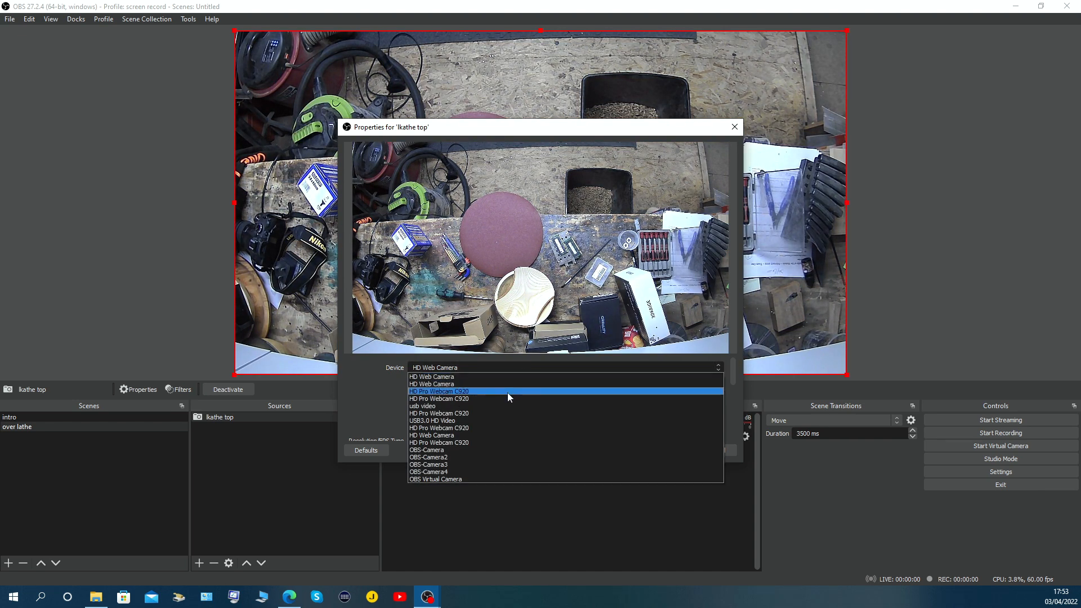
left_click(424, 406)
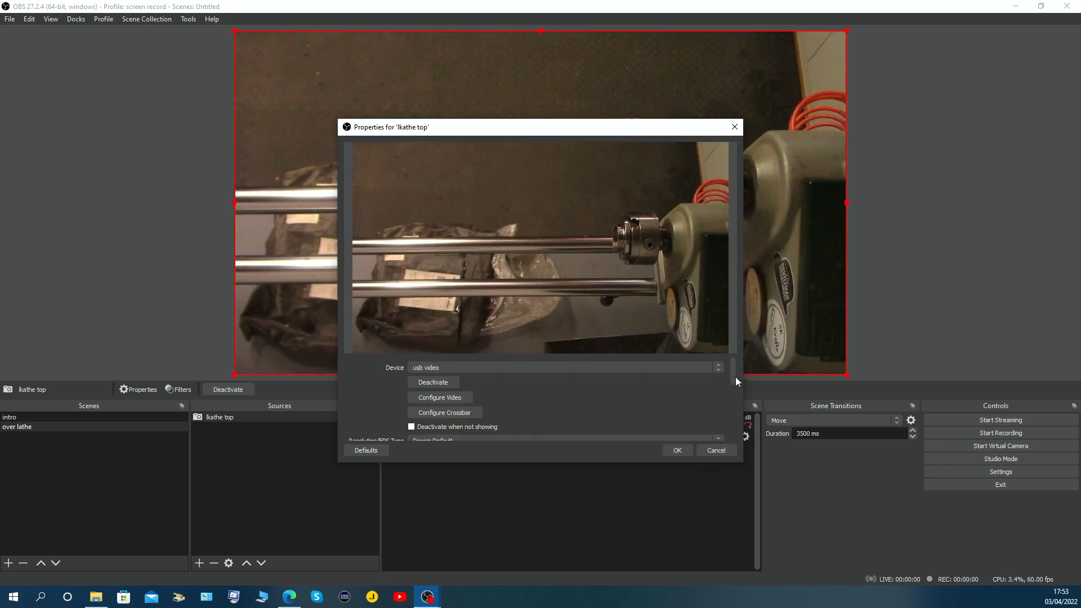
Set lkathe top to deactivate when not showing, with a Custom resolution of 1920x1080, and accept its properties.
scroll(700, 401, "down", 1)
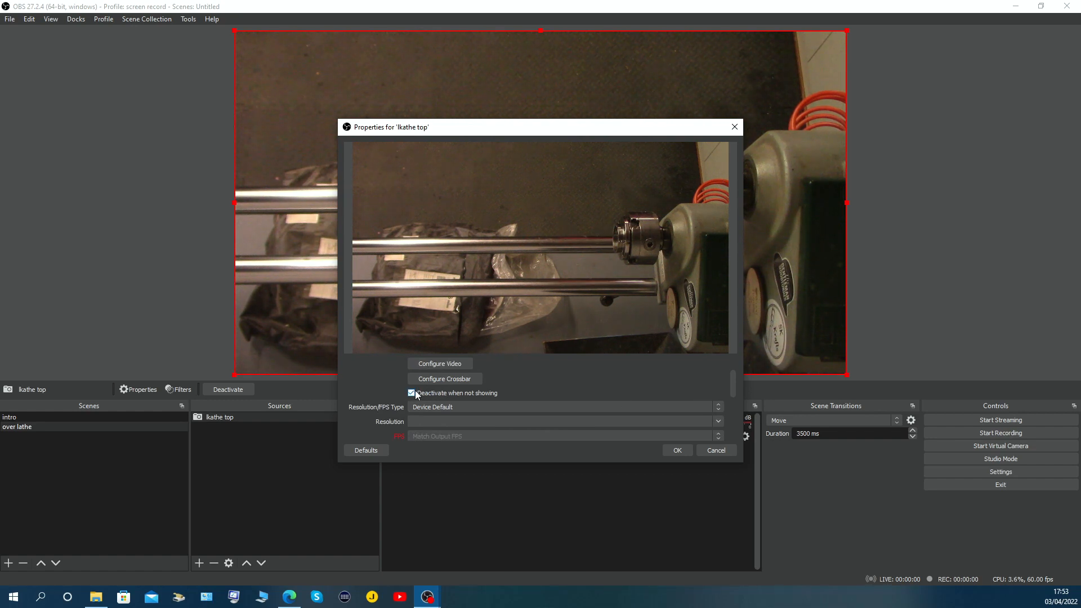
left_click(451, 409)
left_click(450, 423)
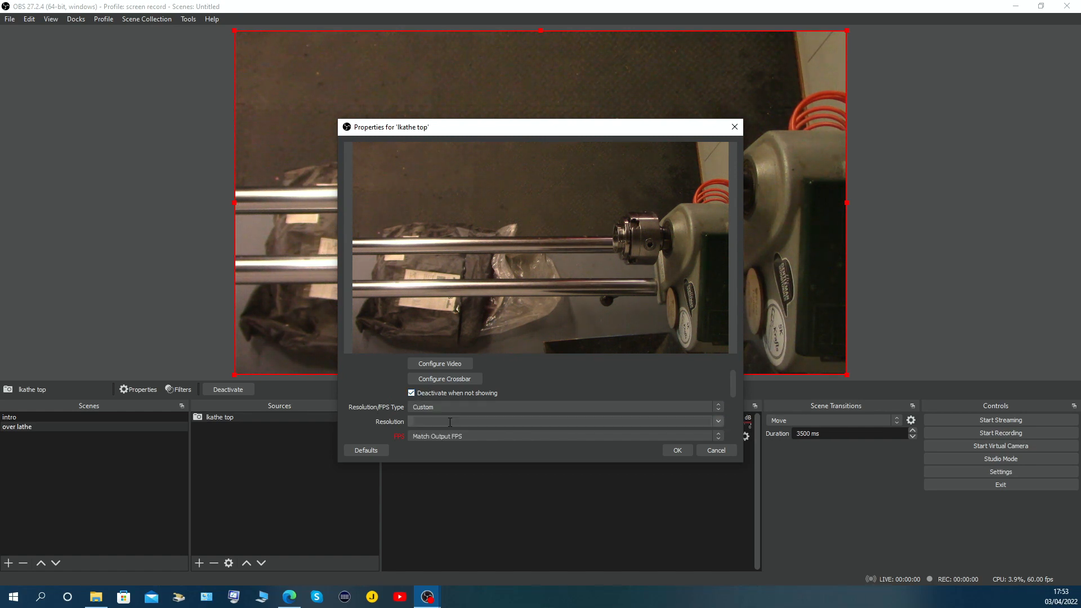
left_click(719, 422)
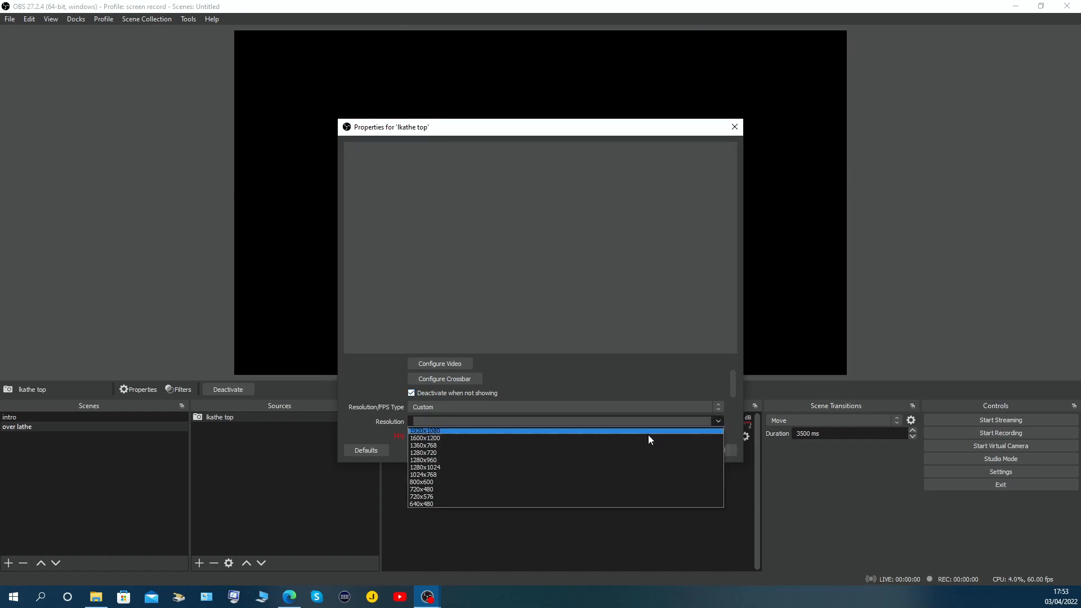
left_click(601, 430)
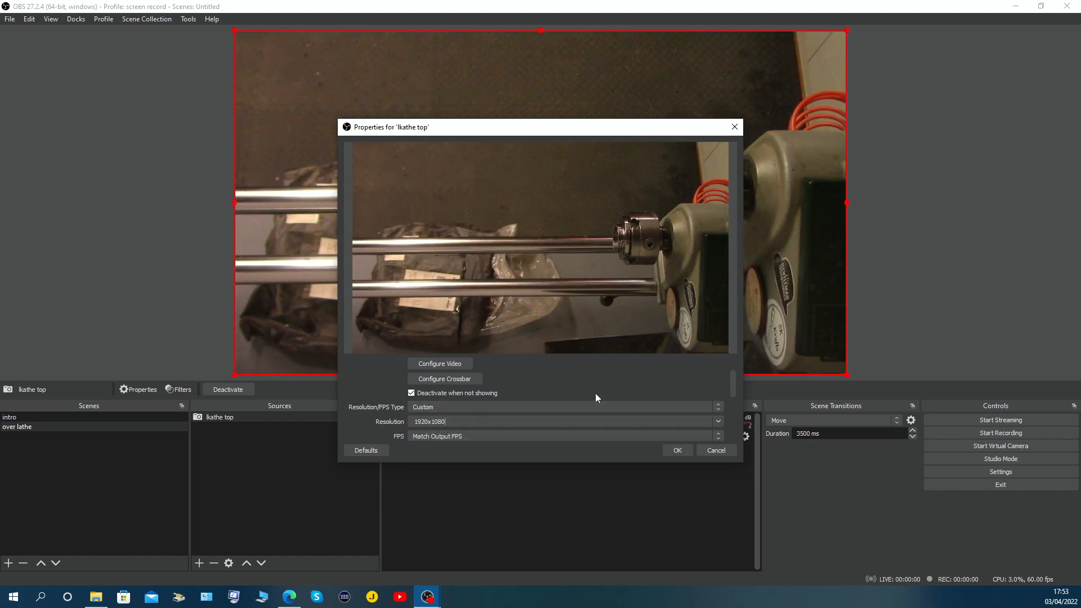
scroll(568, 373, "down", 1)
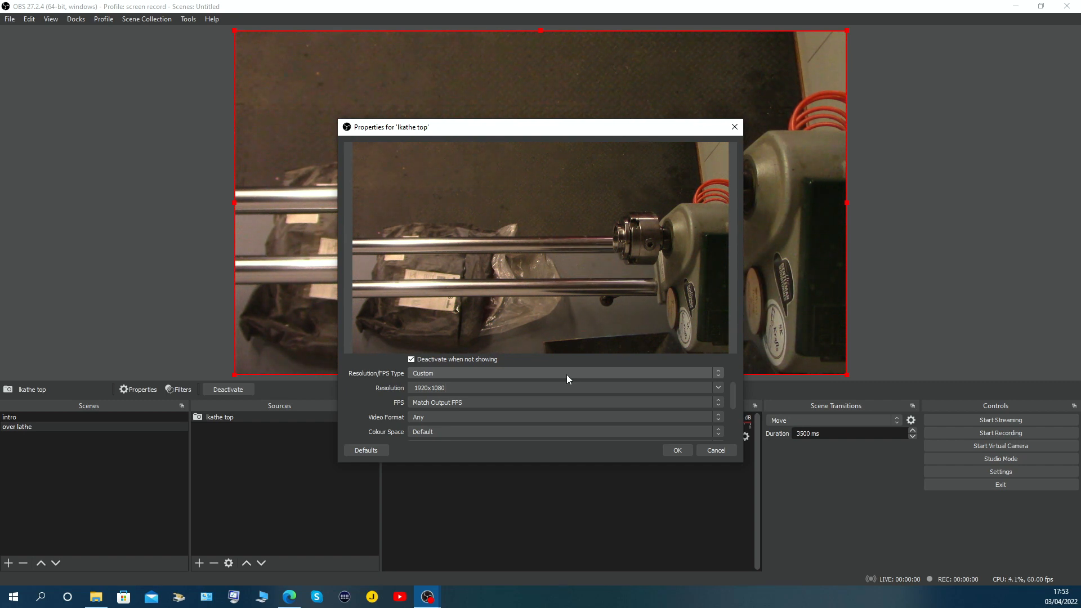
left_click(678, 450)
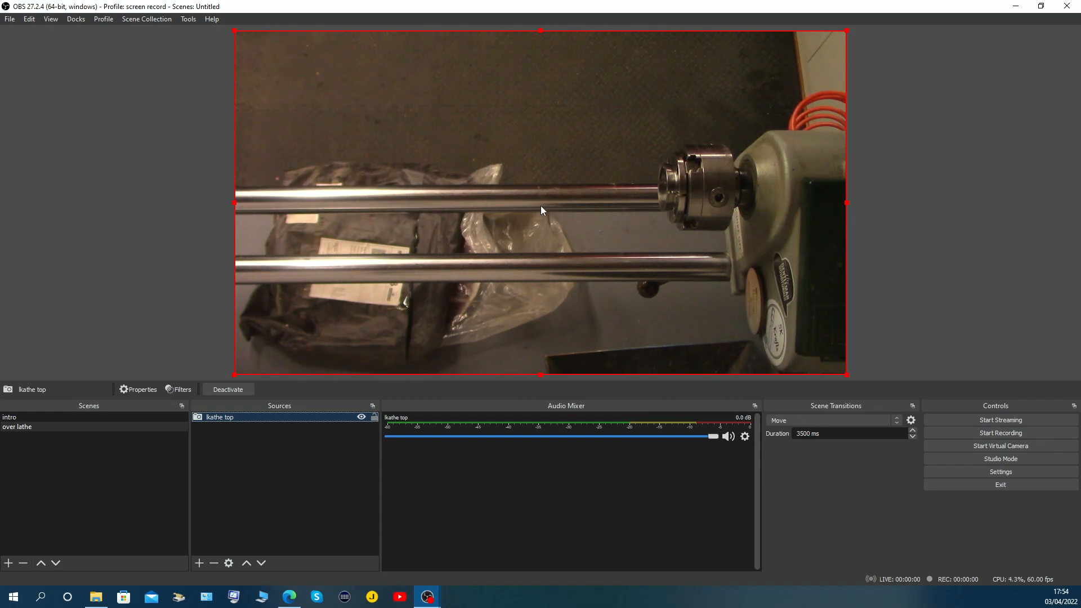
Rotate the lkathe top source 180 degrees and lock it in place.
right_click(509, 197)
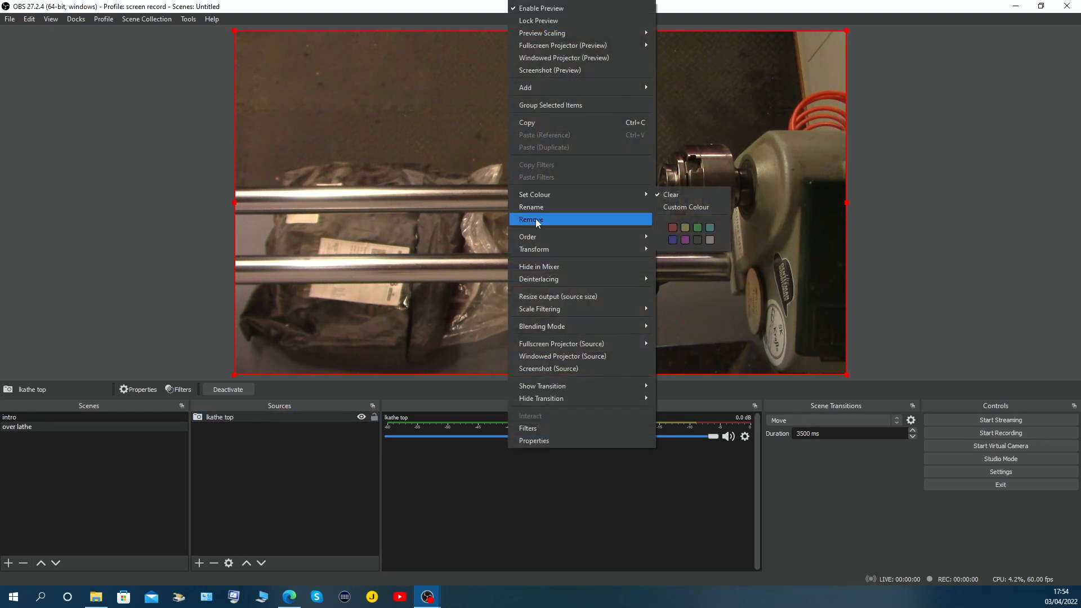
mouse_move(542, 247)
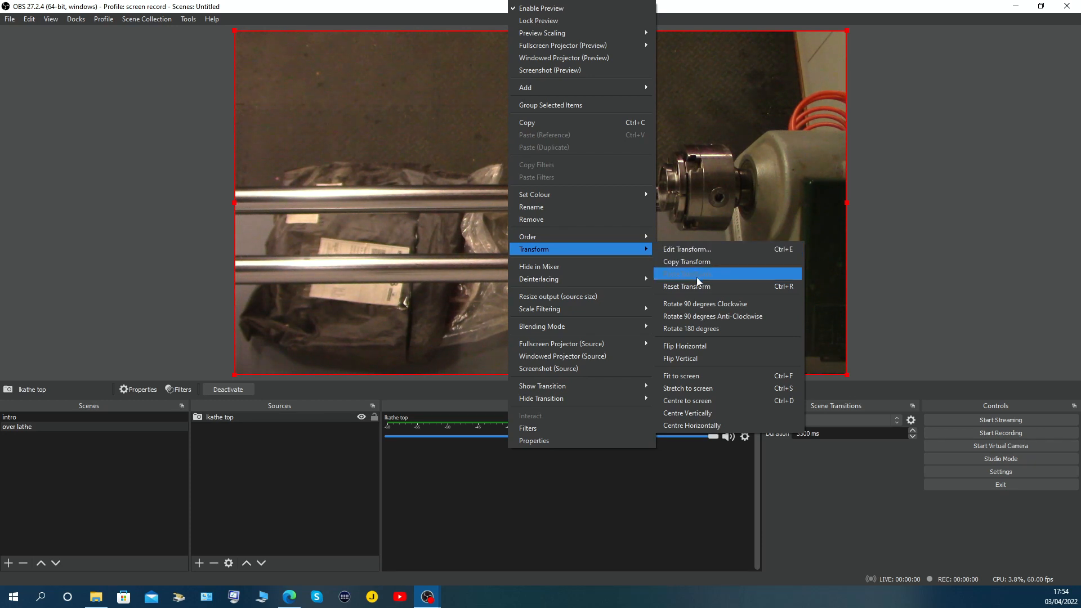
left_click(701, 329)
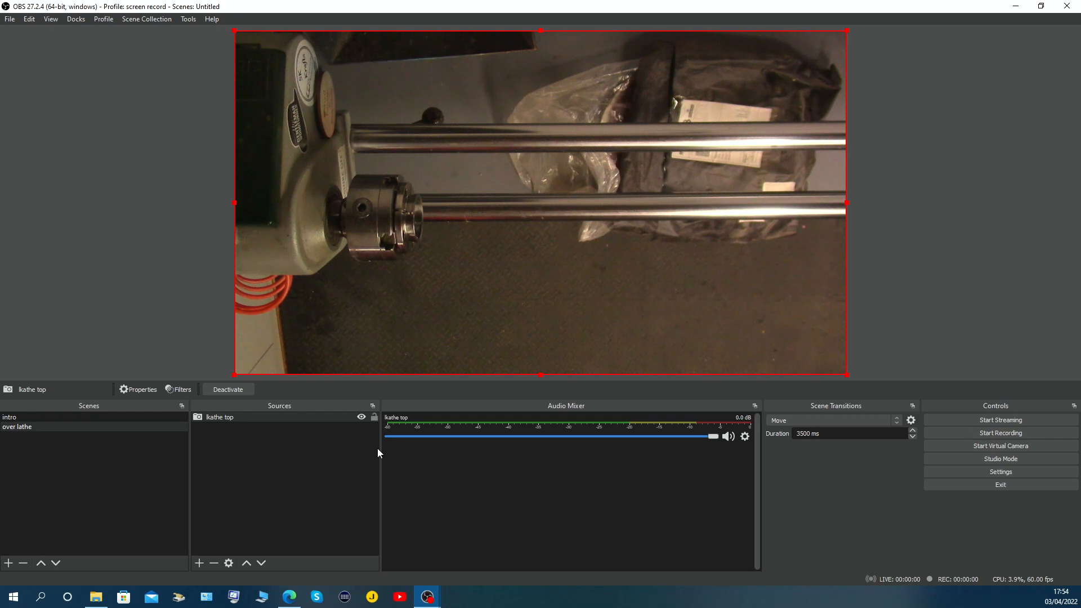
left_click(374, 418)
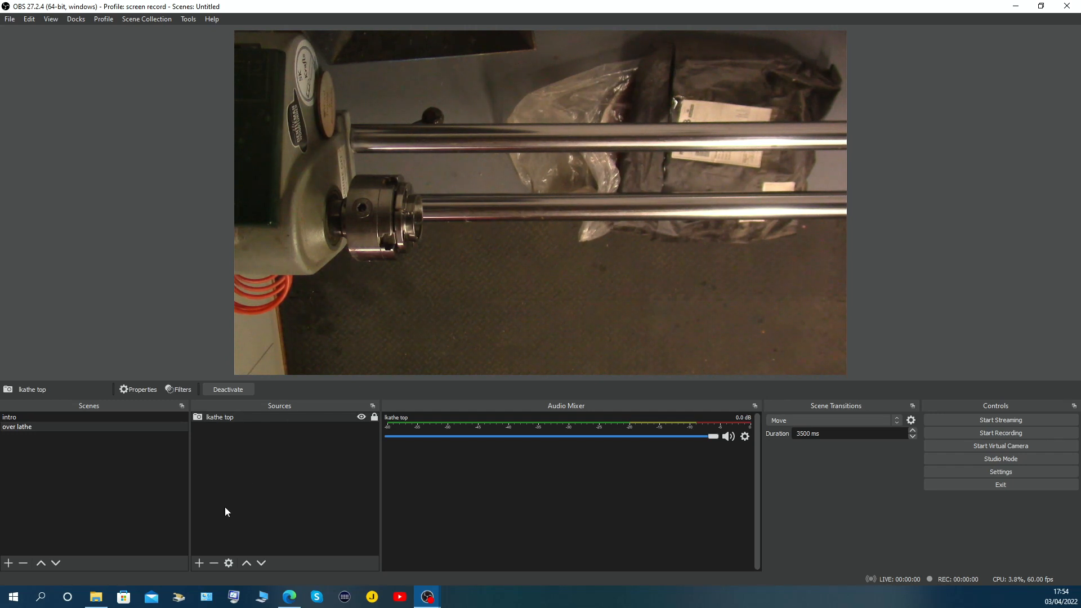
Add the existing mic source to the over lathe scene as an Audio Input Capture.
left_click(201, 563)
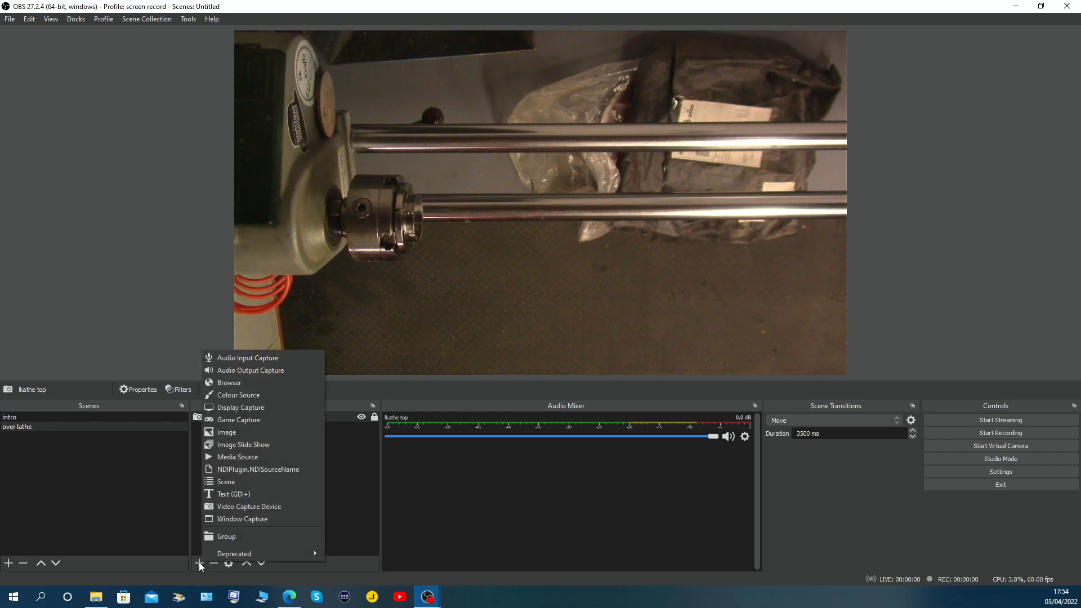
left_click(239, 359)
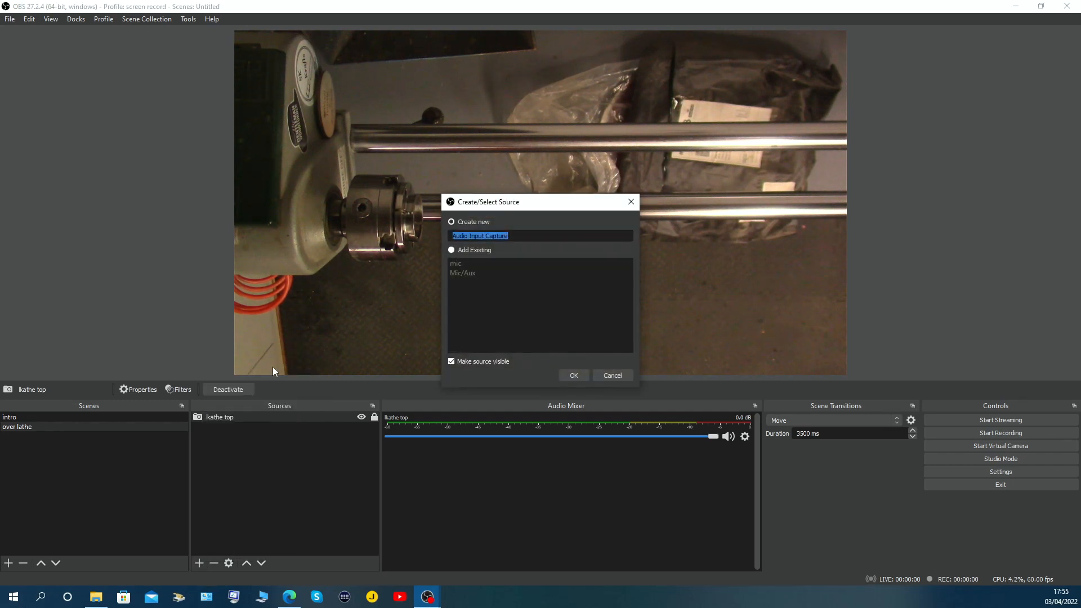
left_click(452, 250)
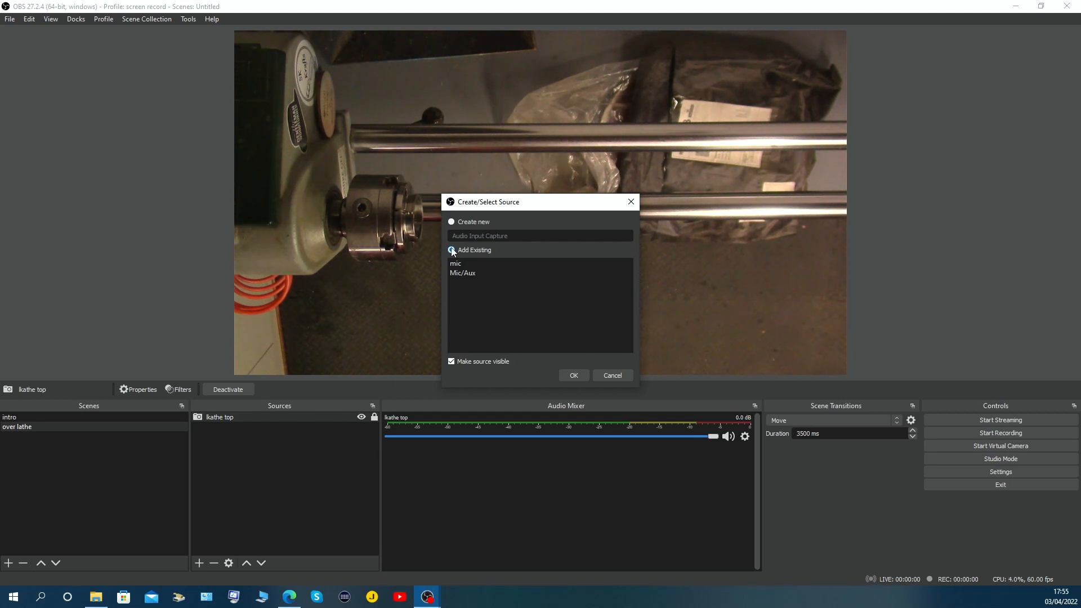
left_click(457, 265)
left_click(573, 375)
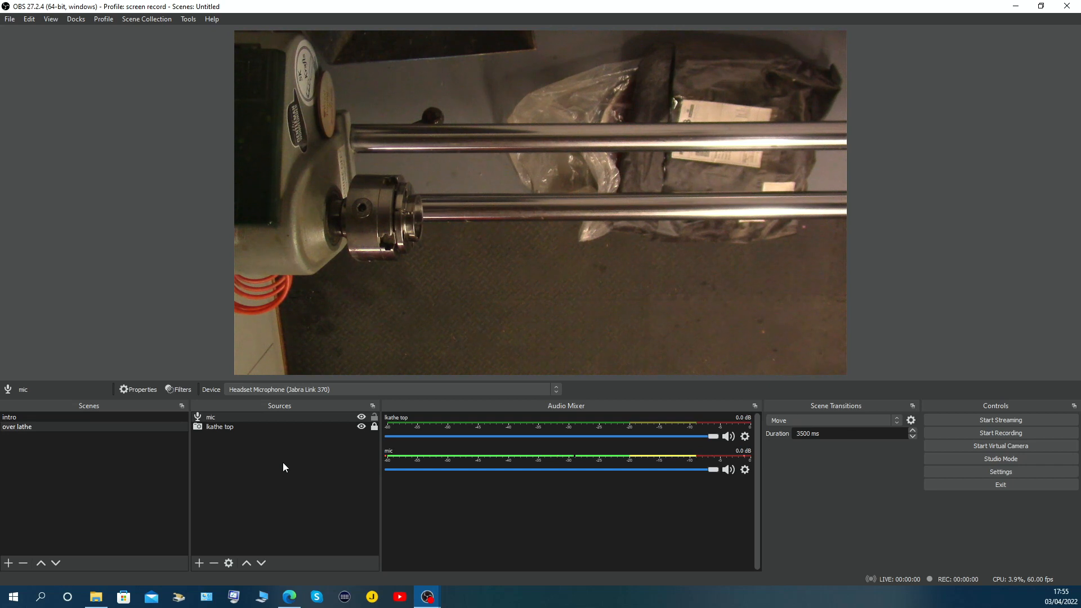
Check which filters are applied to the mic source in the over lathe scene.
right_click(227, 417)
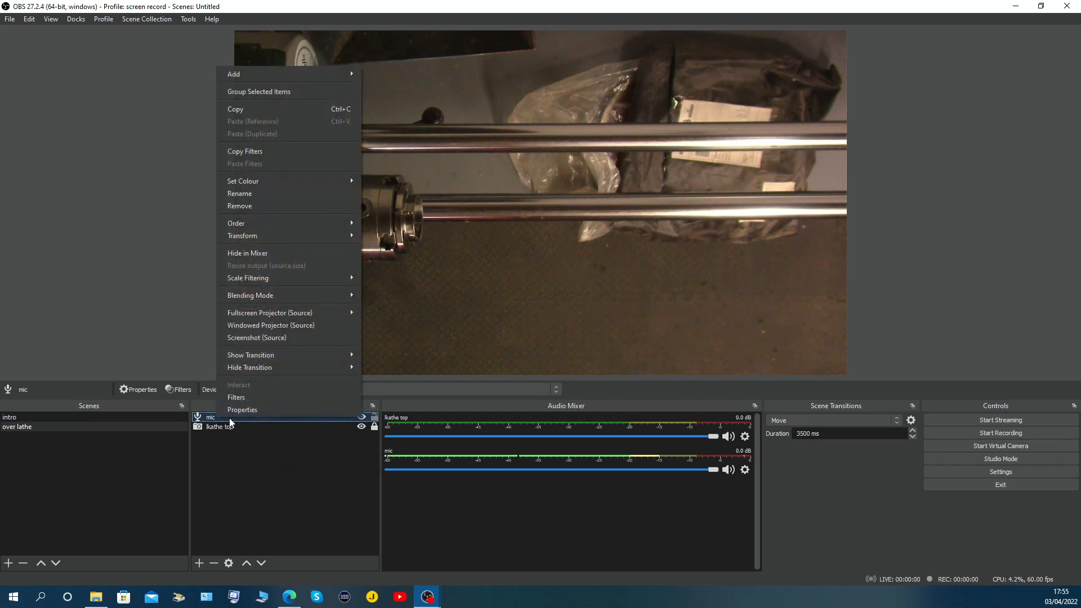
left_click(242, 394)
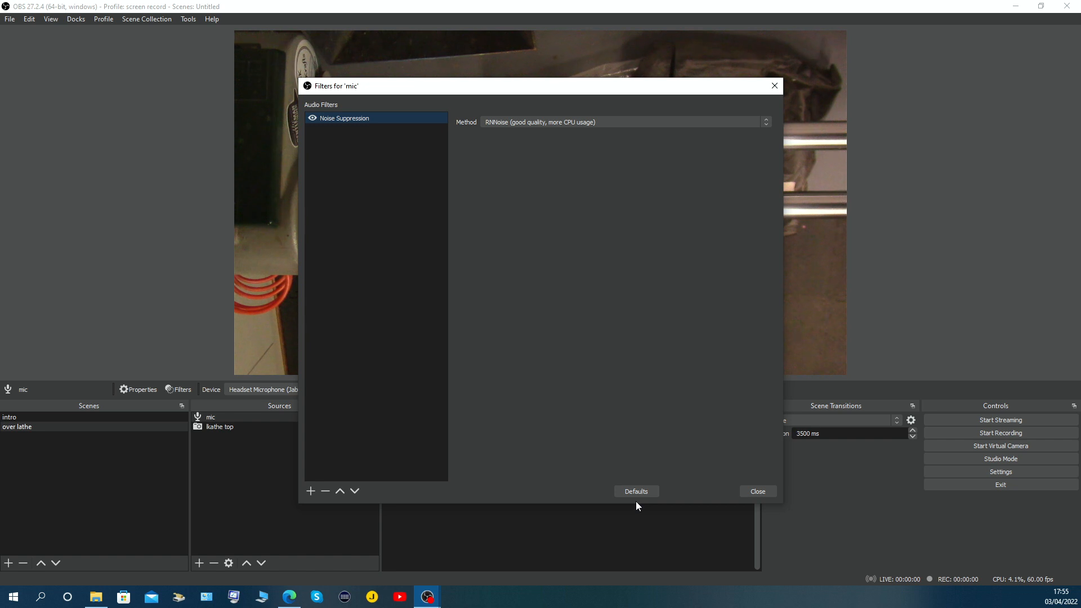
left_click(757, 492)
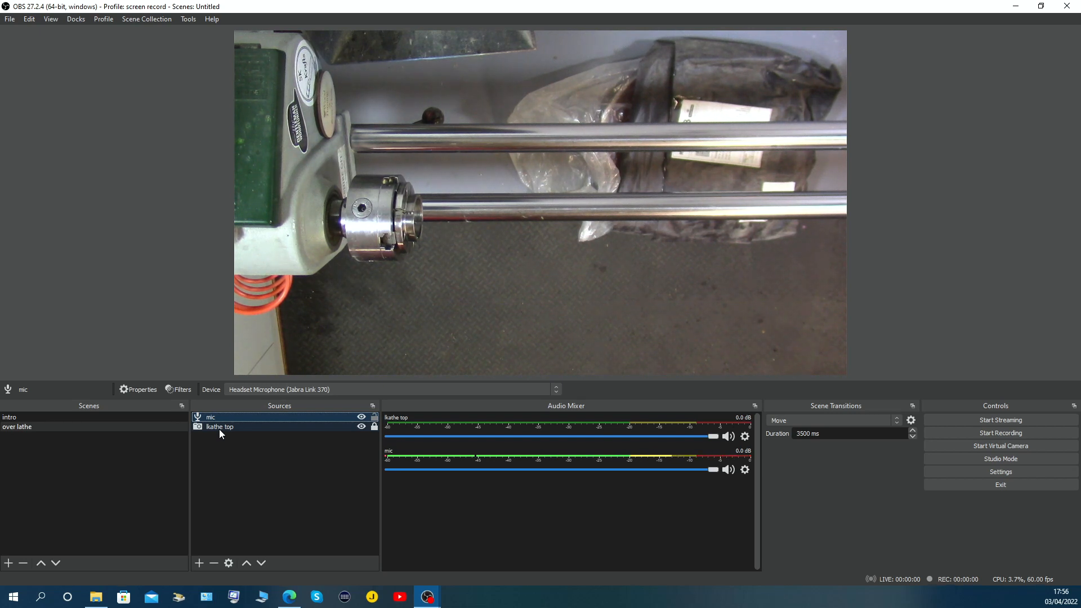
Duplicate the over lathe scene under the name over lathe close.
right_click(23, 427)
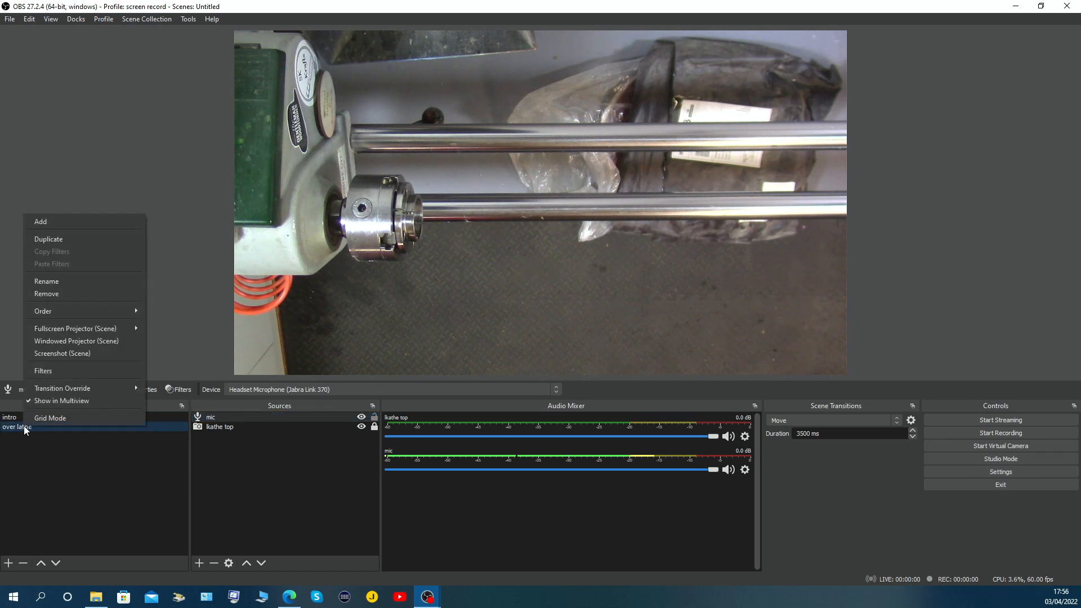
left_click(59, 240)
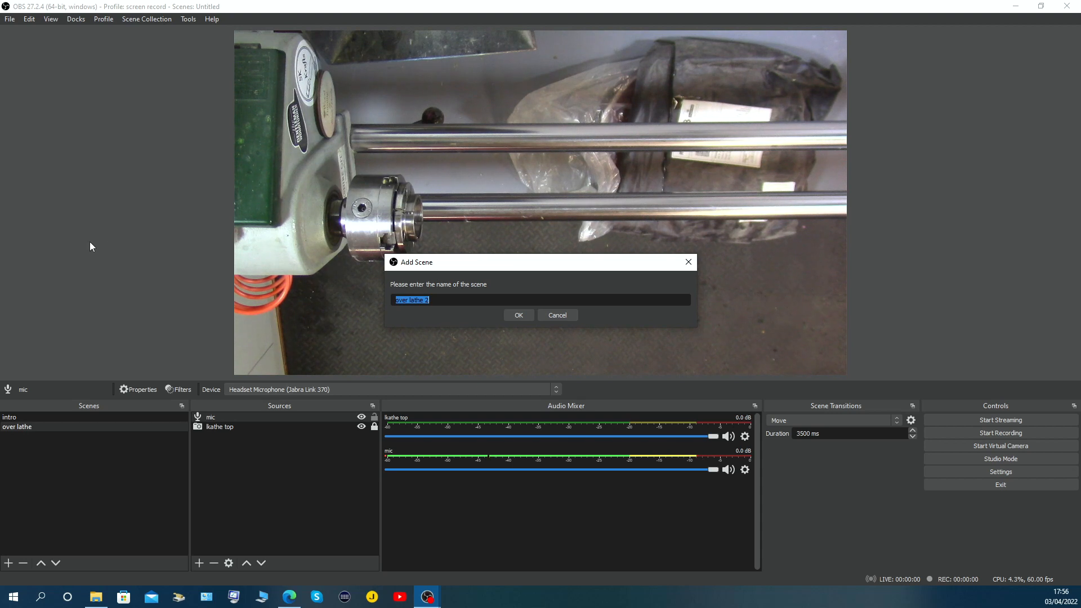
left_click(451, 301)
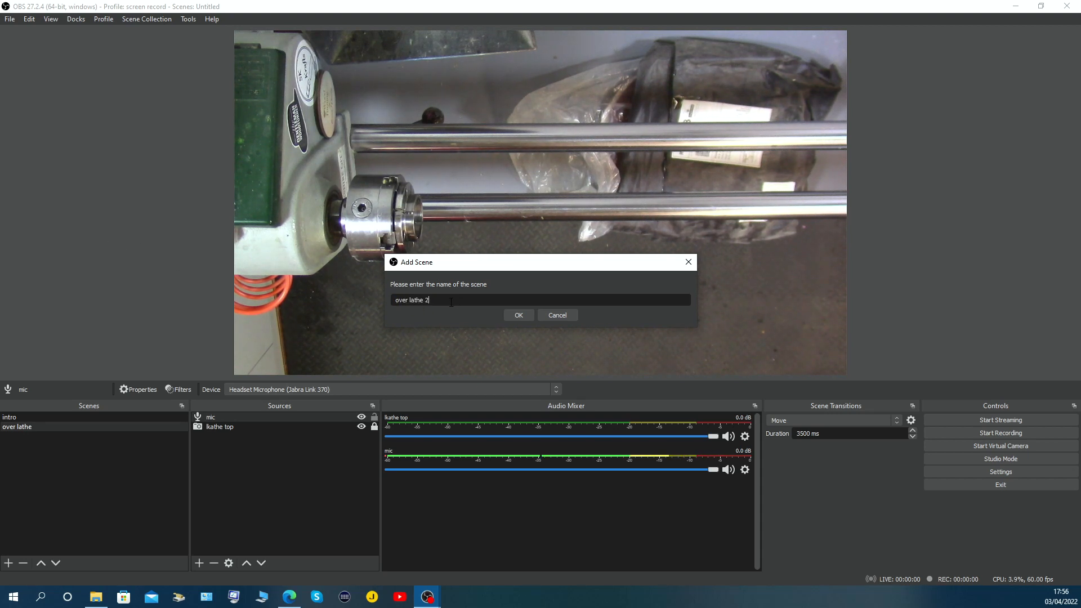
key("BackSpace")
key("BackSpace")
type("e close")
left_click(517, 314)
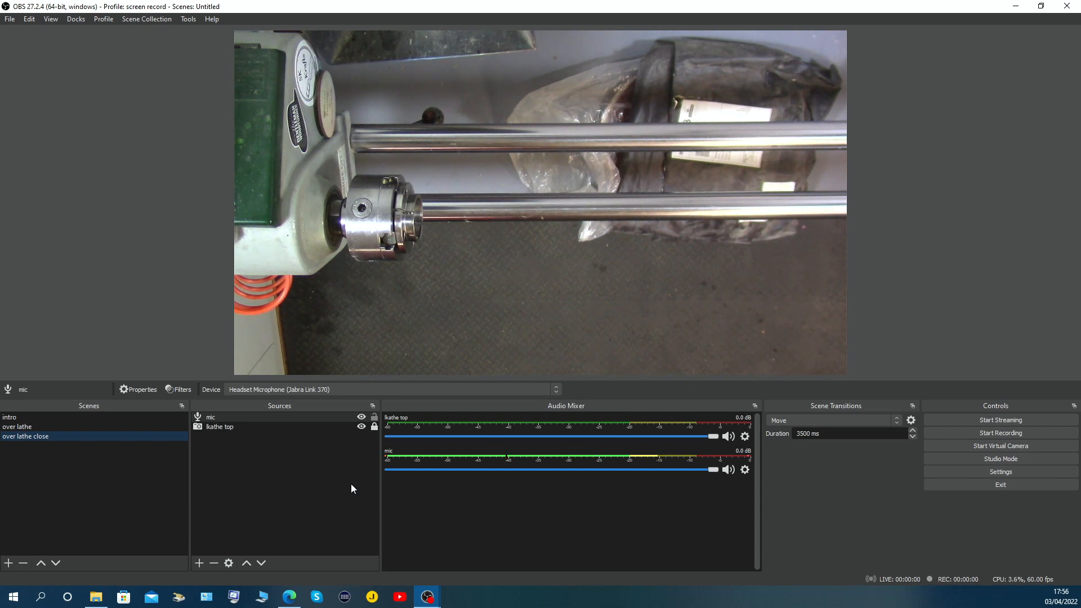
In over lathe close, lock mic and reframe lkathe top as an enlarged close-up of the lathe chuck, locking it in that position.
left_click(374, 417)
left_click(375, 427)
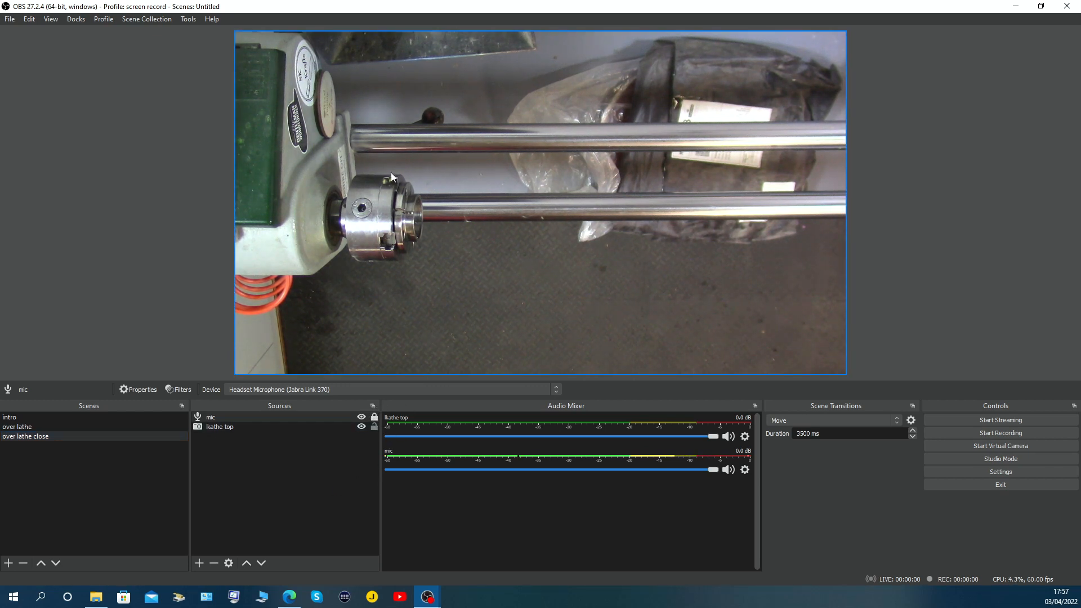
left_click(458, 253)
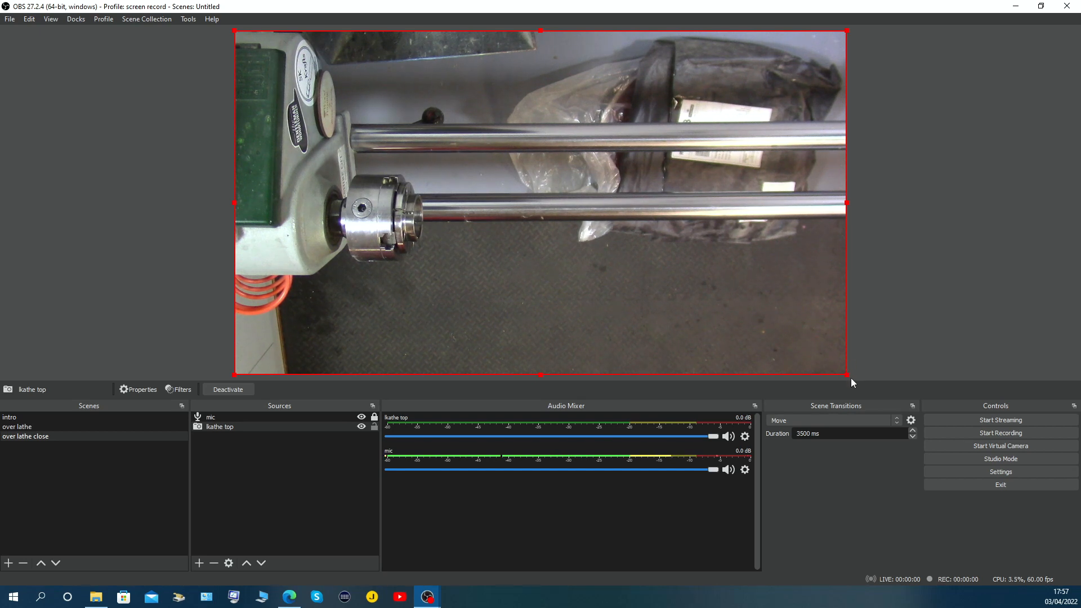
left_click_drag(847, 375, 1042, 502)
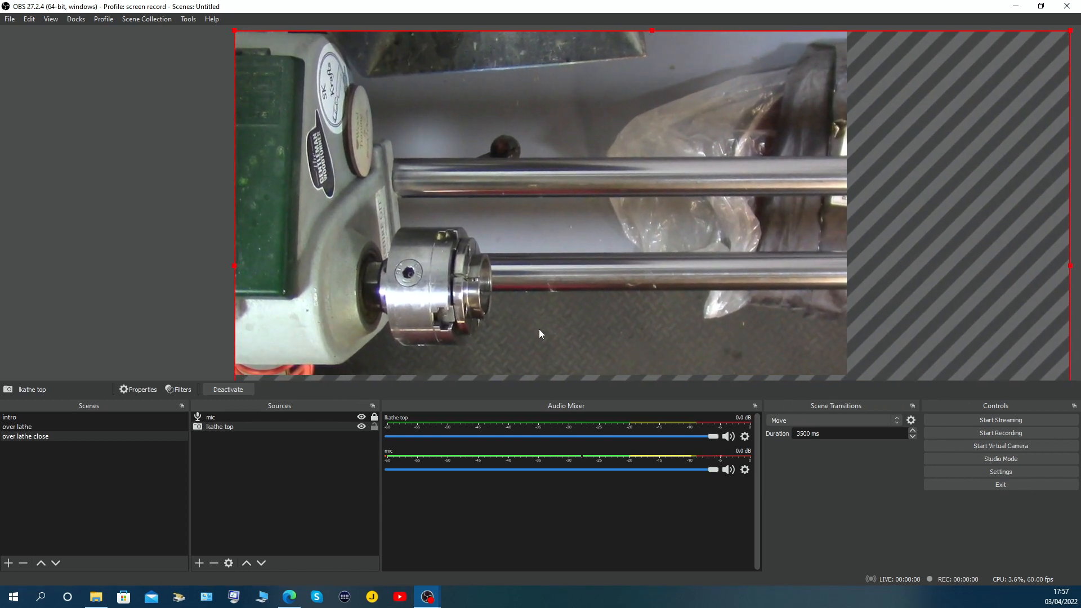
left_click_drag(499, 311, 481, 232)
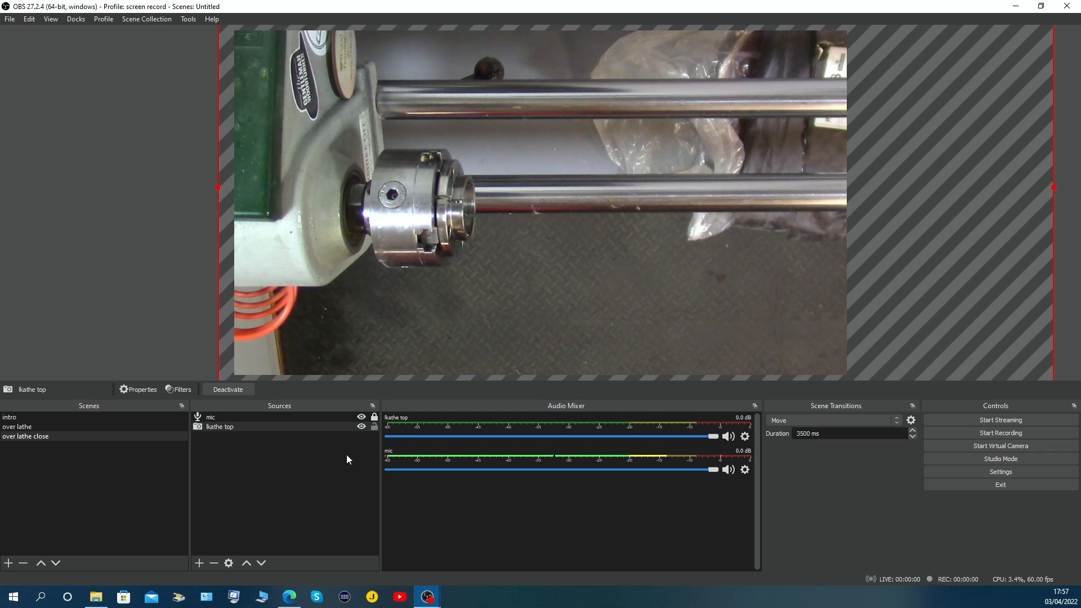
left_click(374, 426)
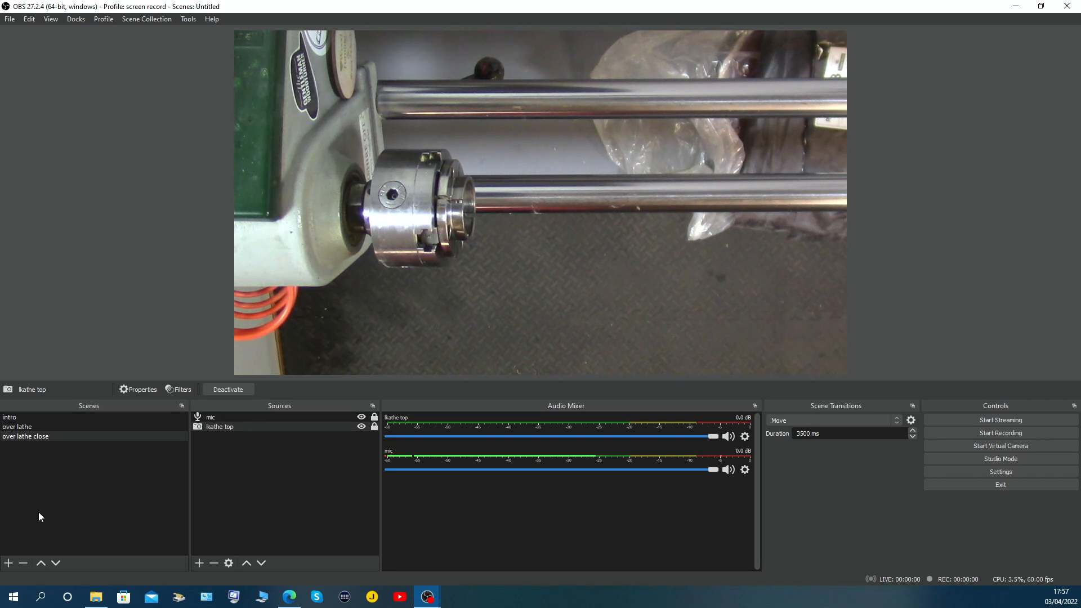
left_click(26, 430)
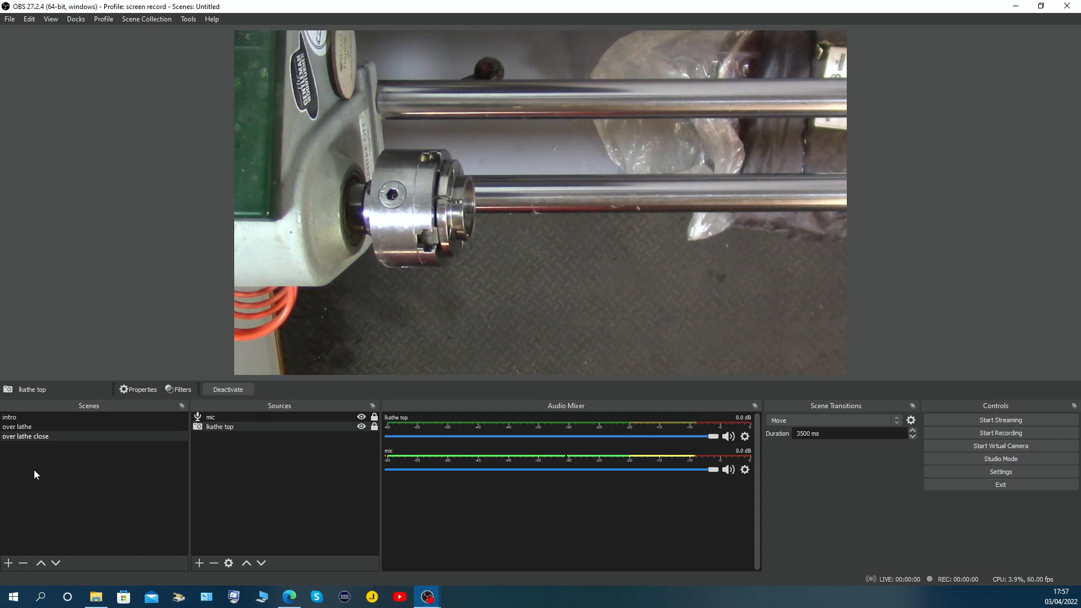
Create a new scene named lathe rear.
left_click(8, 563)
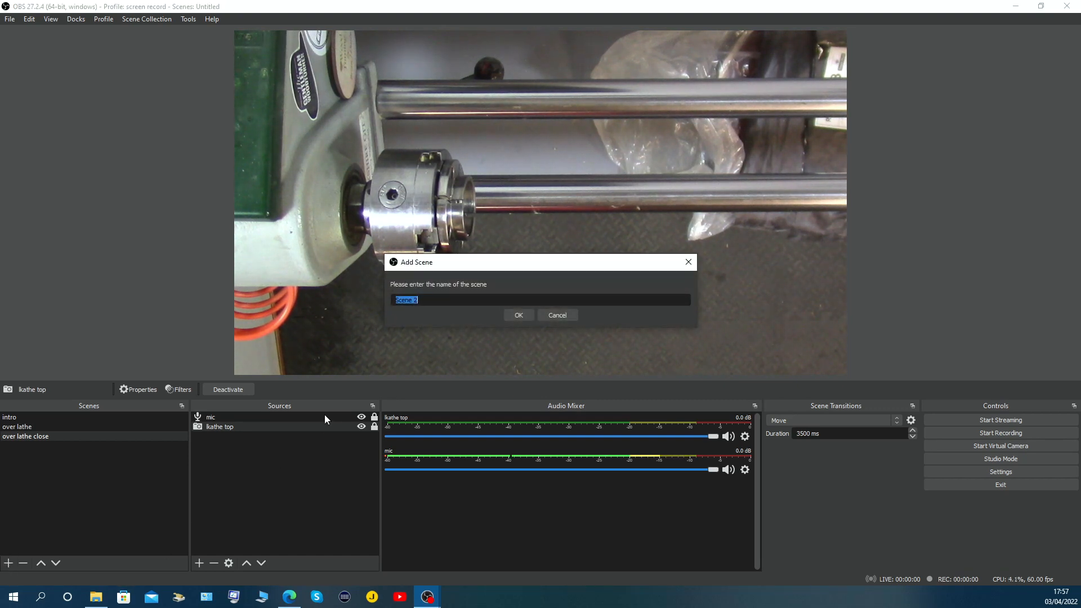
type("lathe")
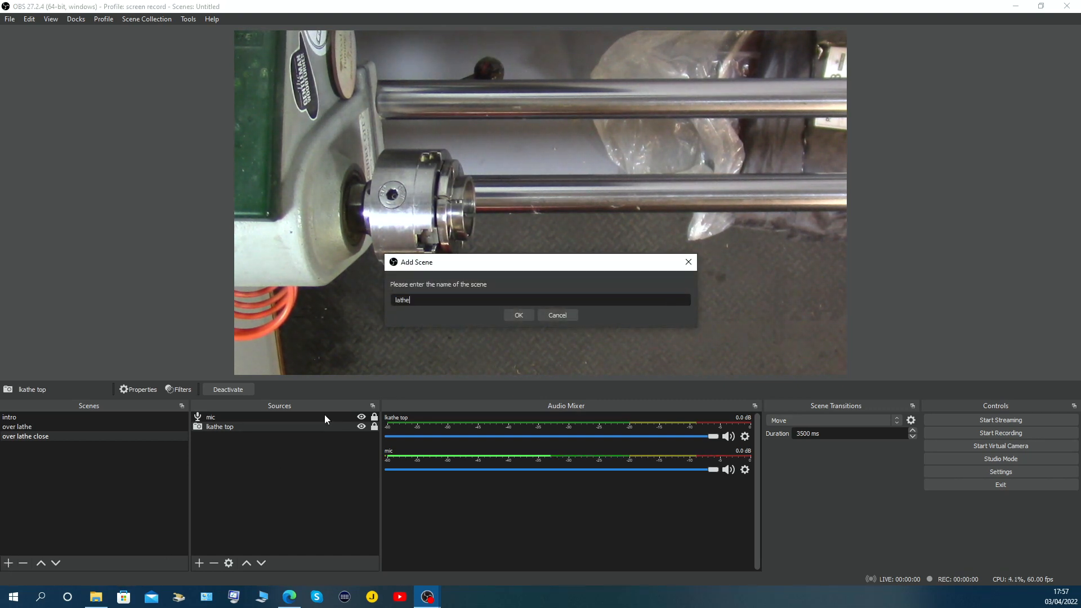
type(" rear")
key("Return")
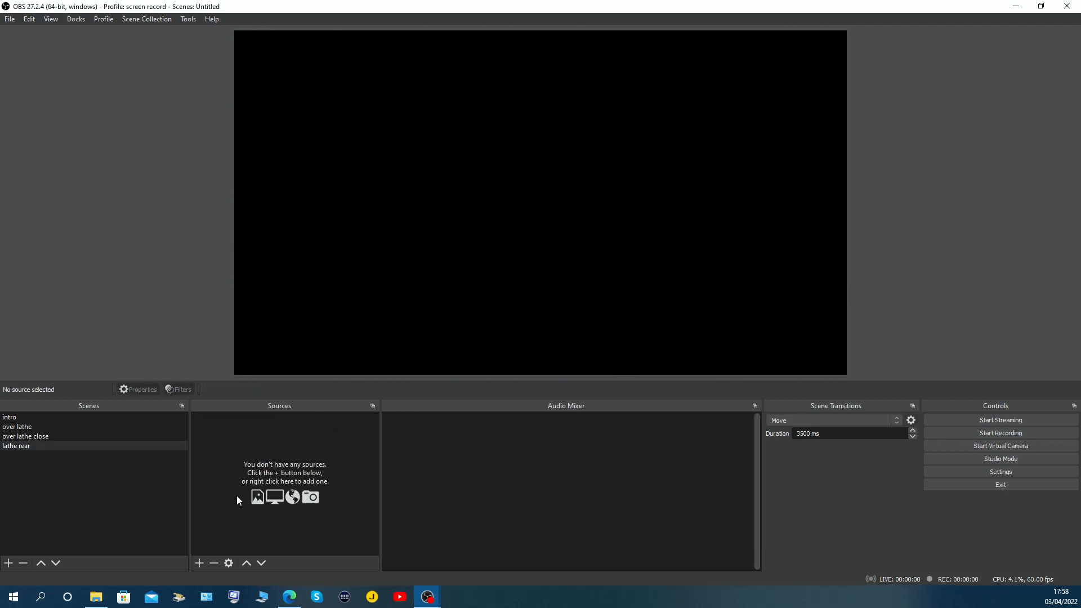
Add a new Video Capture Device source named rear lathe, using the HD Pro Webcam C920 that shows the lathe from behind.
left_click(199, 563)
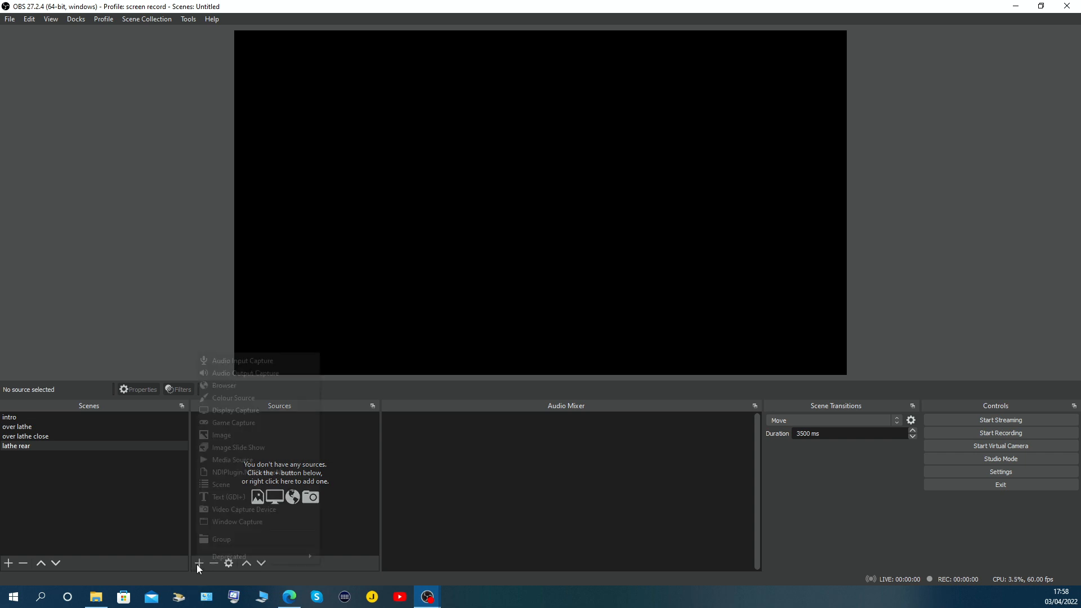
left_click(218, 510)
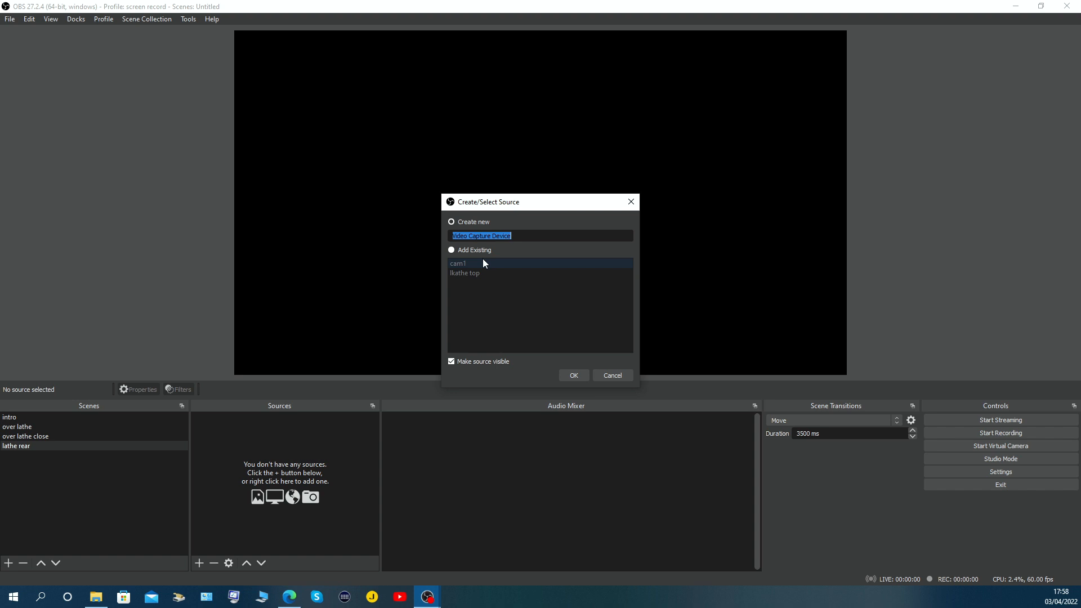
type("rear lathe")
key("Return")
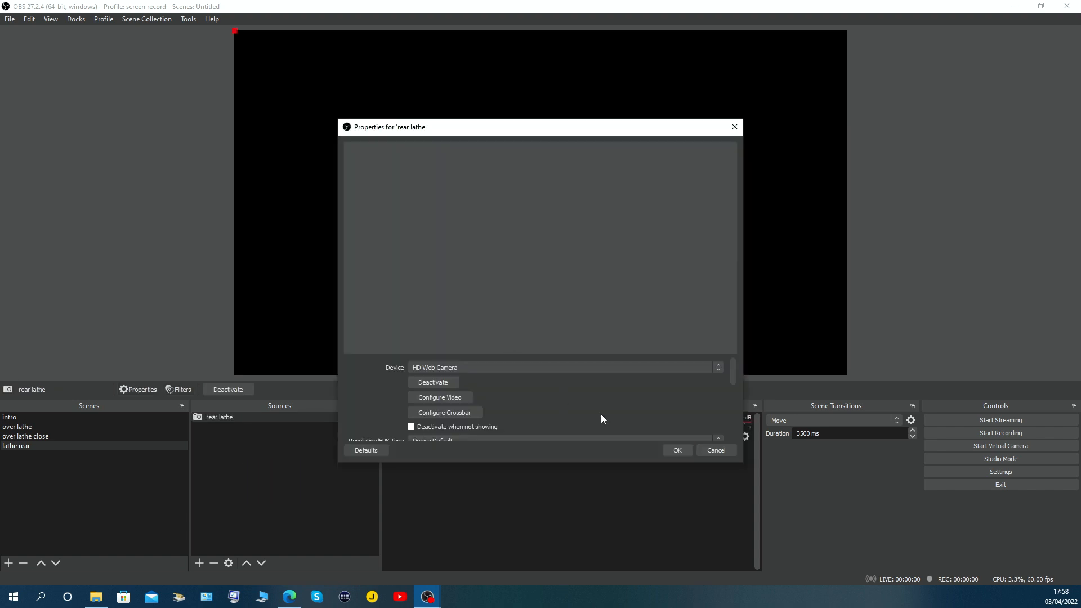
left_click(639, 367)
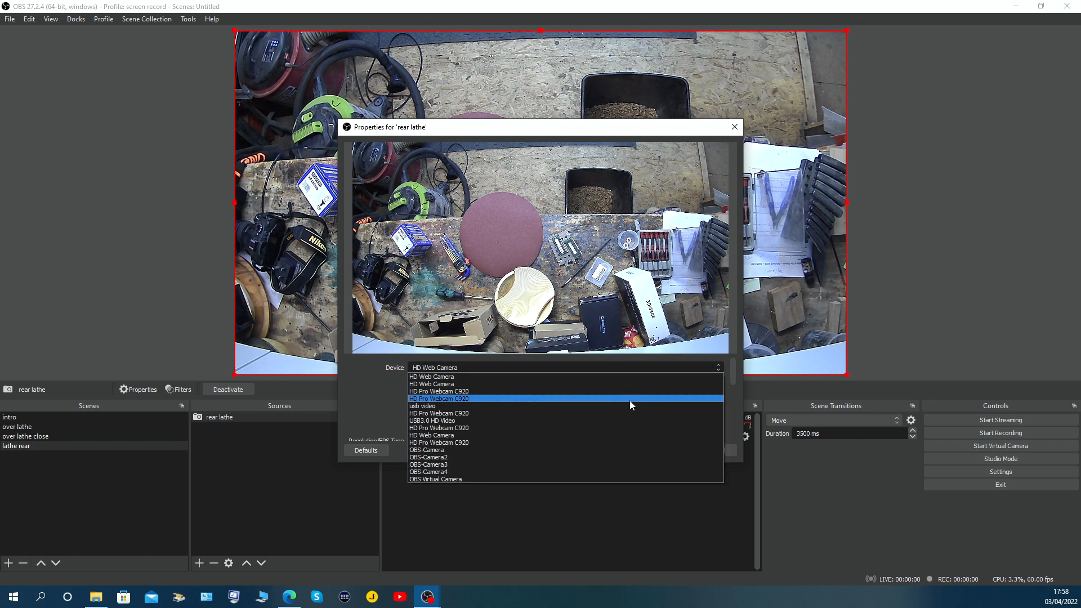
left_click(620, 411)
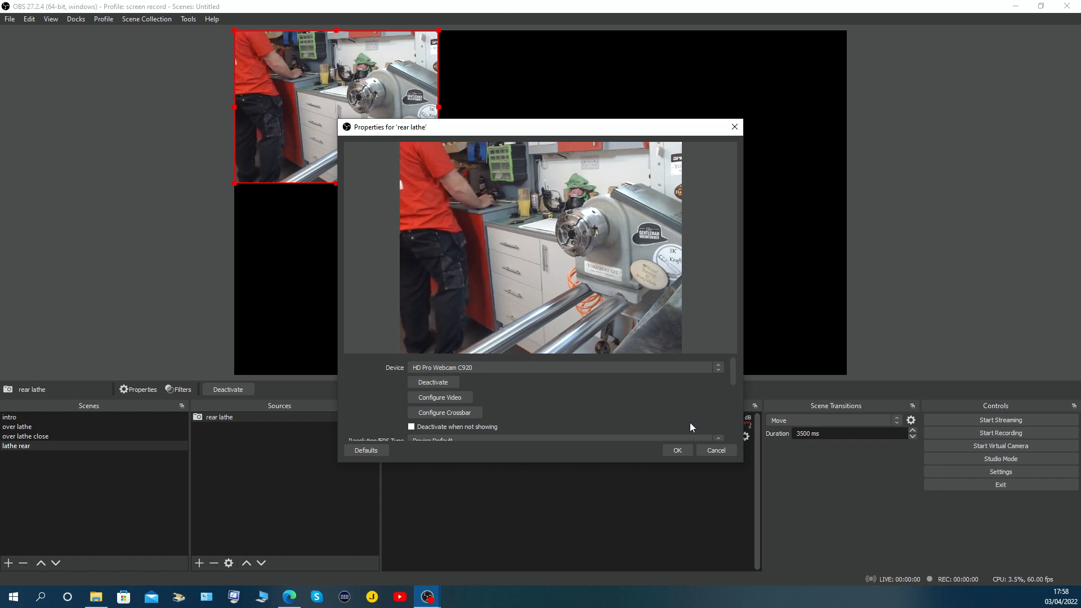
Set the rear lathe camera to deactivate when not showing and give it a custom resolution of 1920x1080.
scroll(578, 402, "down", 1)
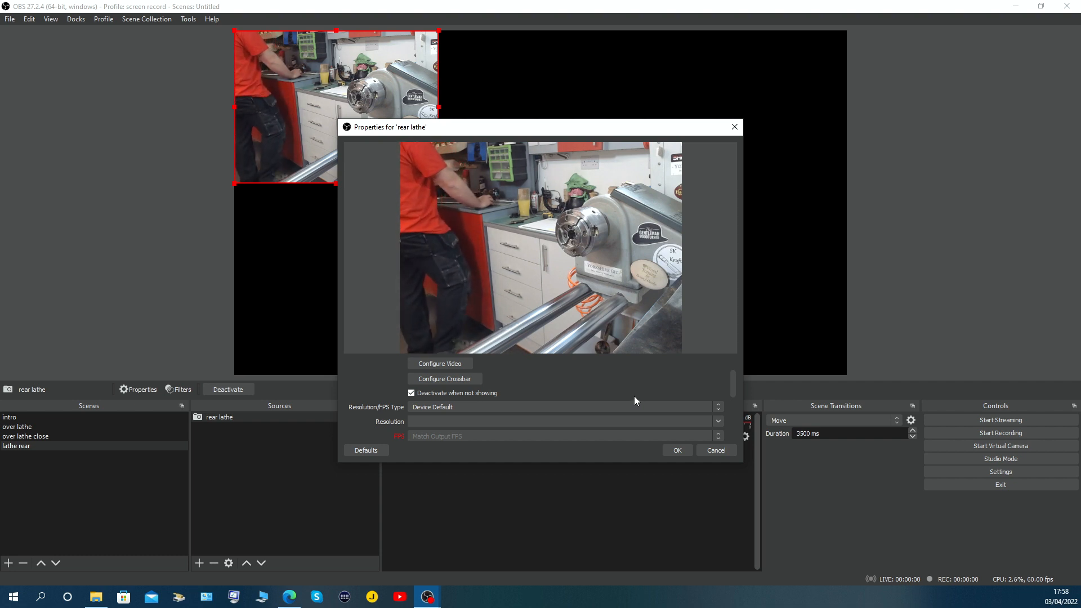
left_click(526, 407)
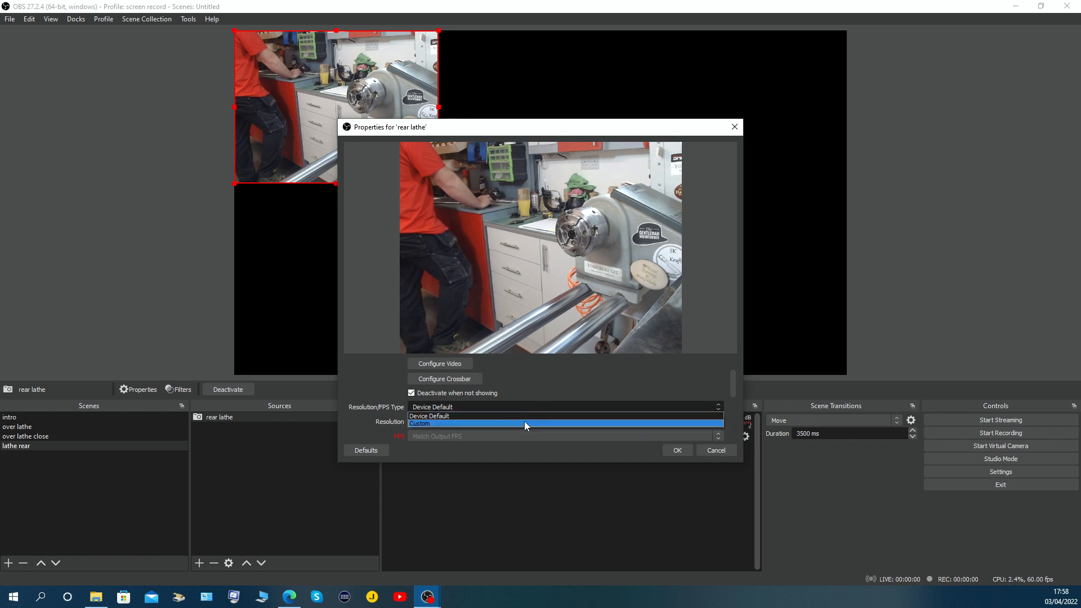
left_click(521, 421)
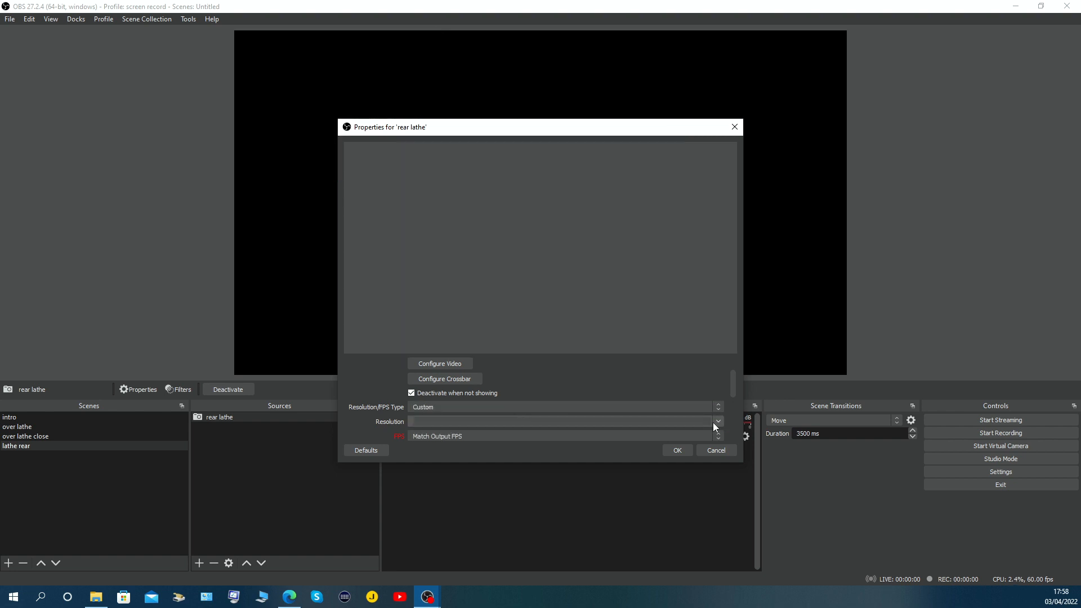
left_click(718, 421)
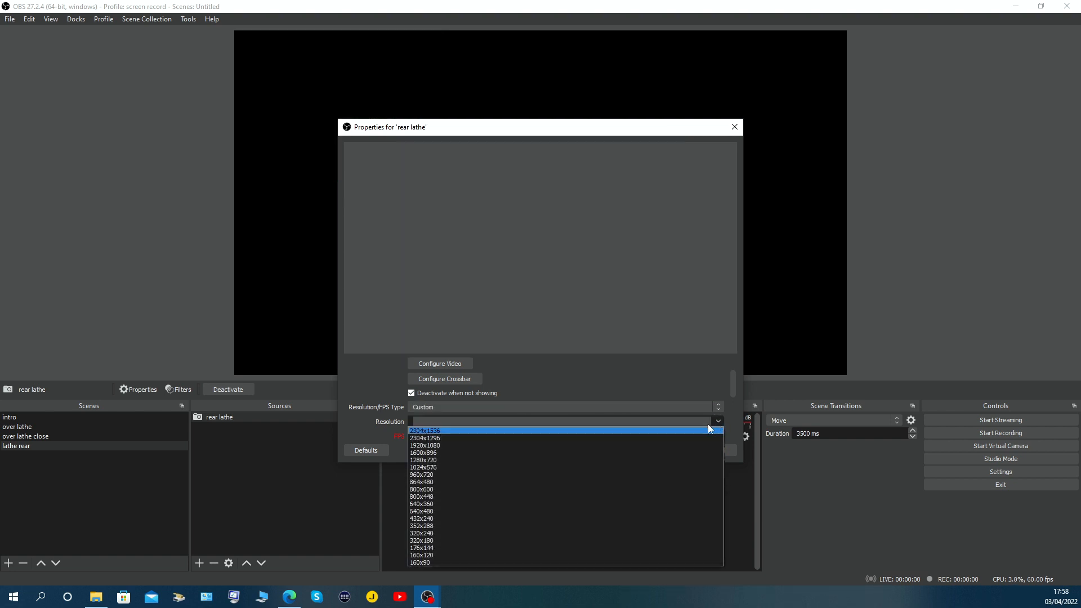
left_click(675, 446)
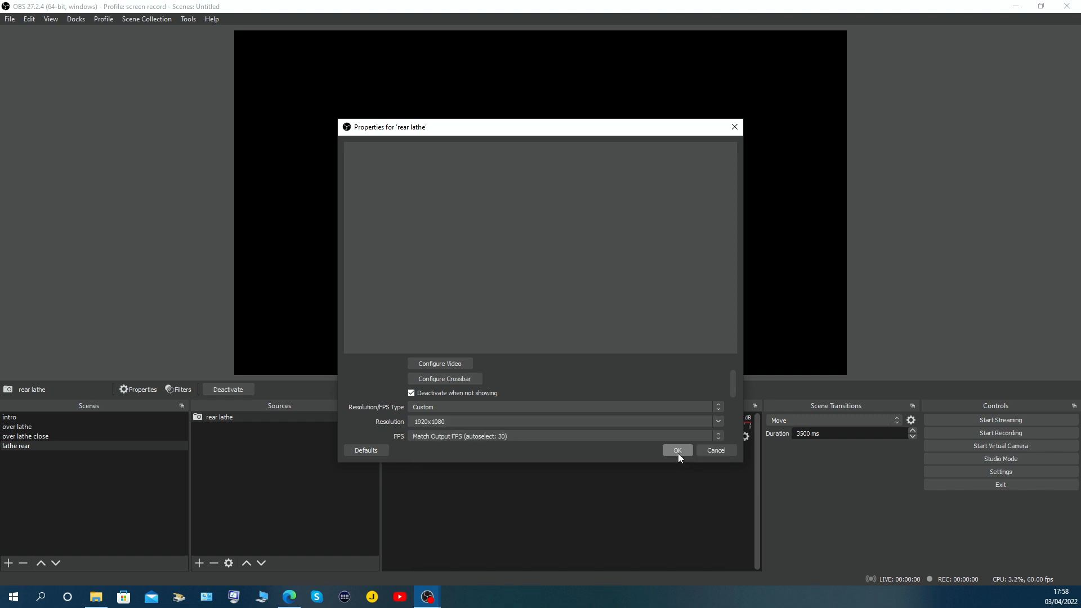
left_click(677, 451)
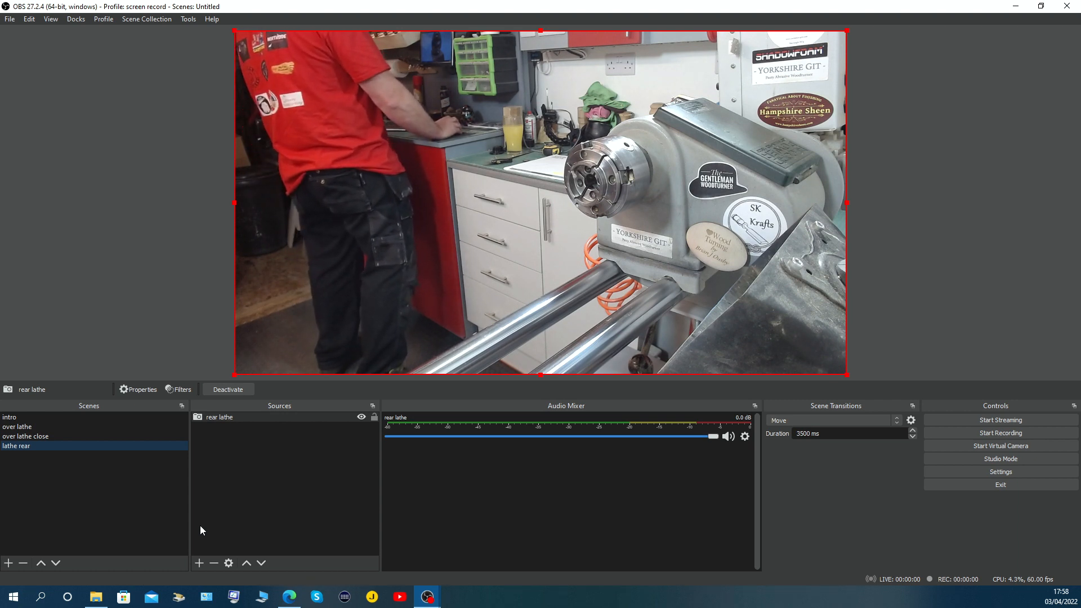
Add Colour Correction and Sharpen effect filters to the rear lathe source, keeping their default names.
left_click(257, 415)
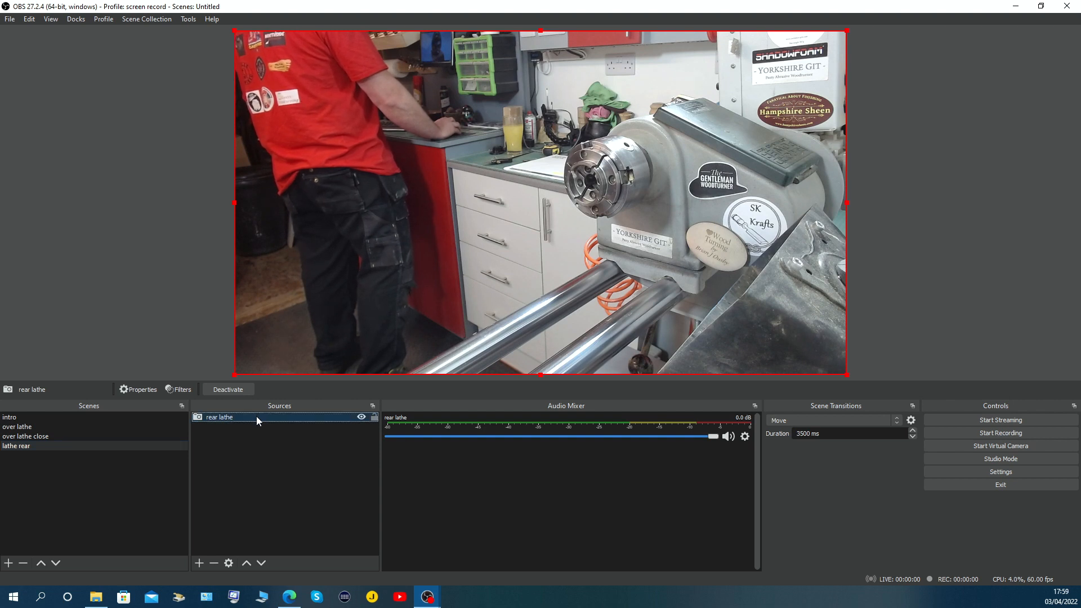
right_click(256, 417)
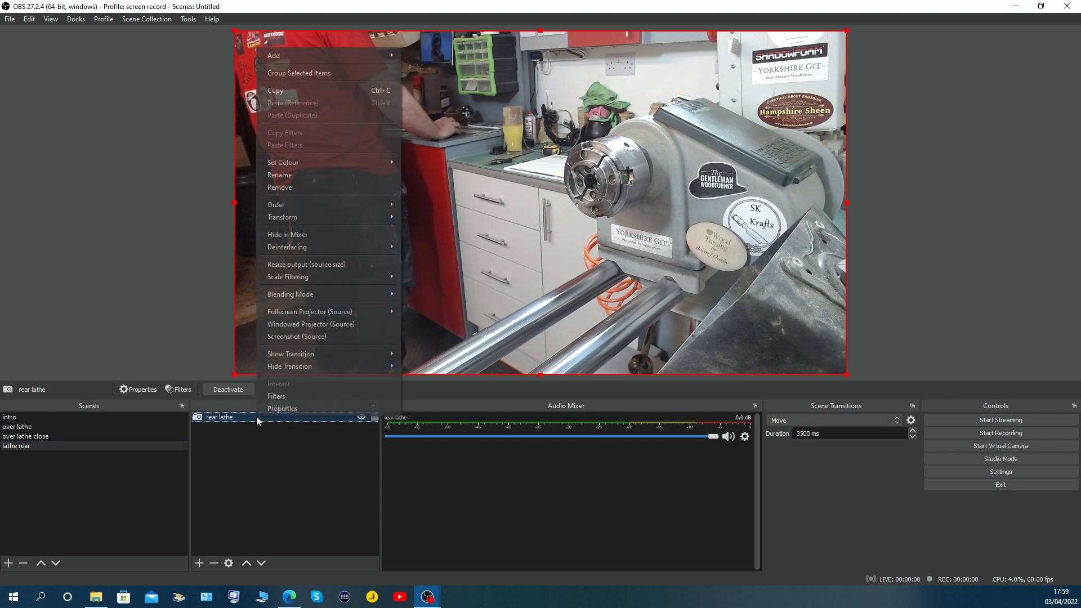
left_click(277, 396)
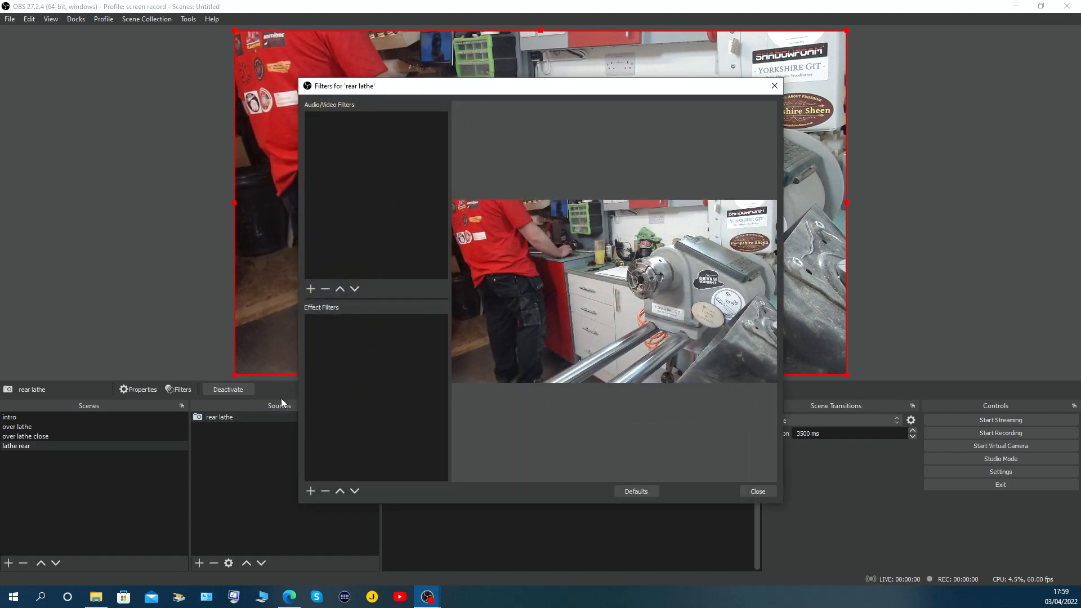
left_click(310, 491)
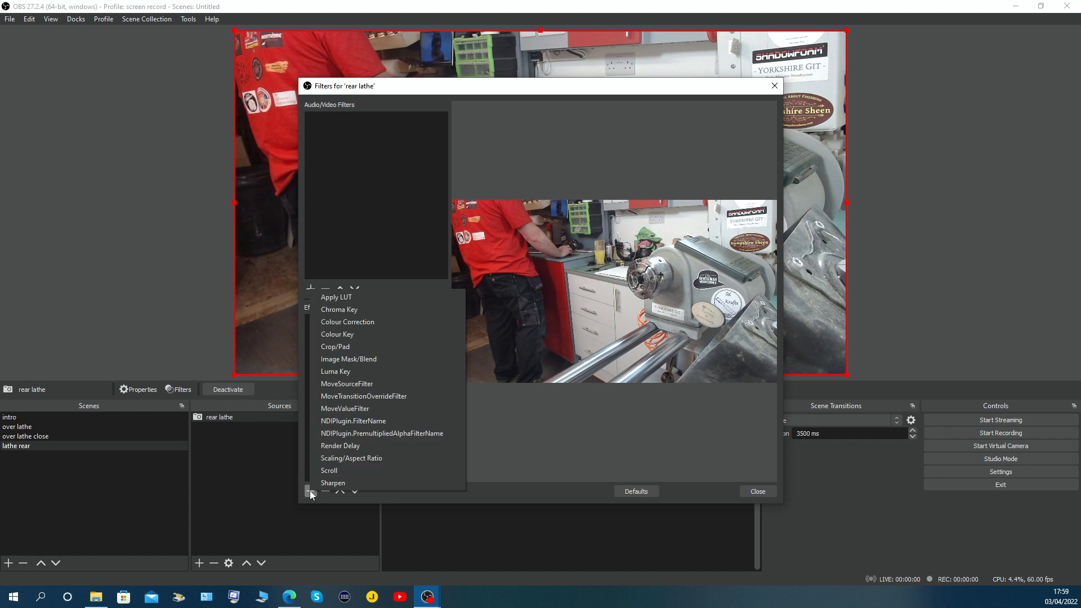
left_click(367, 323)
left_click(514, 314)
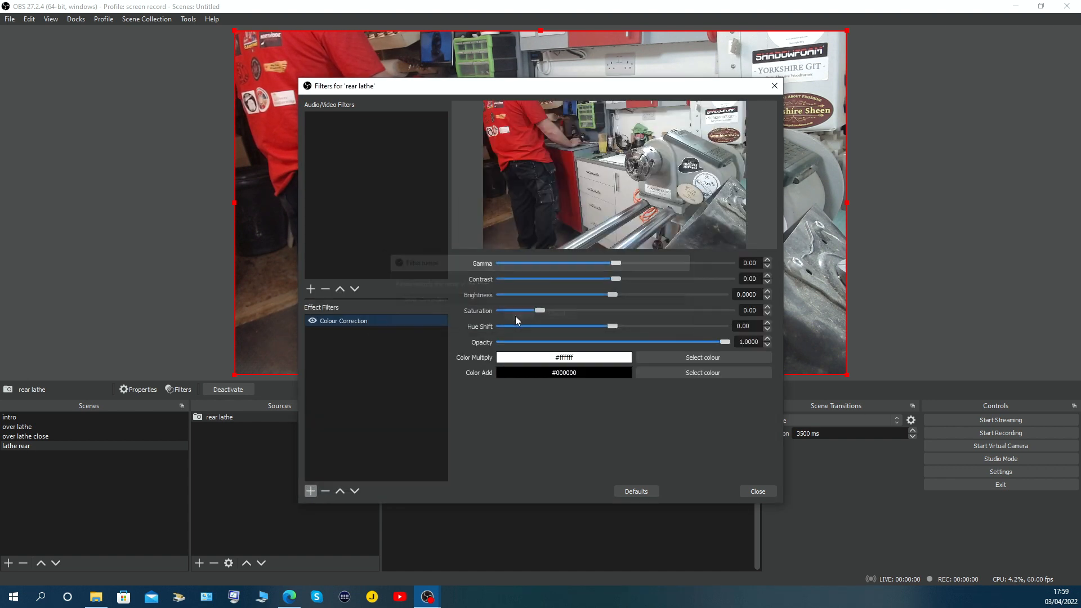
left_click(310, 492)
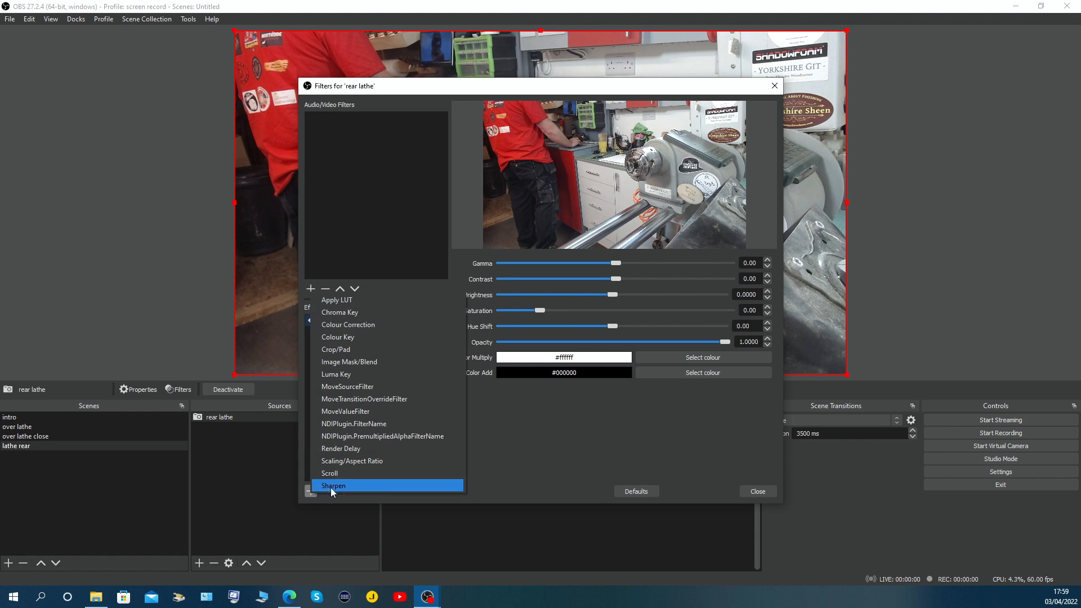
left_click(332, 487)
left_click(516, 315)
Add an Apply LUT effect filter to the rear lathe source and load original.png as its LUT.
left_click(310, 491)
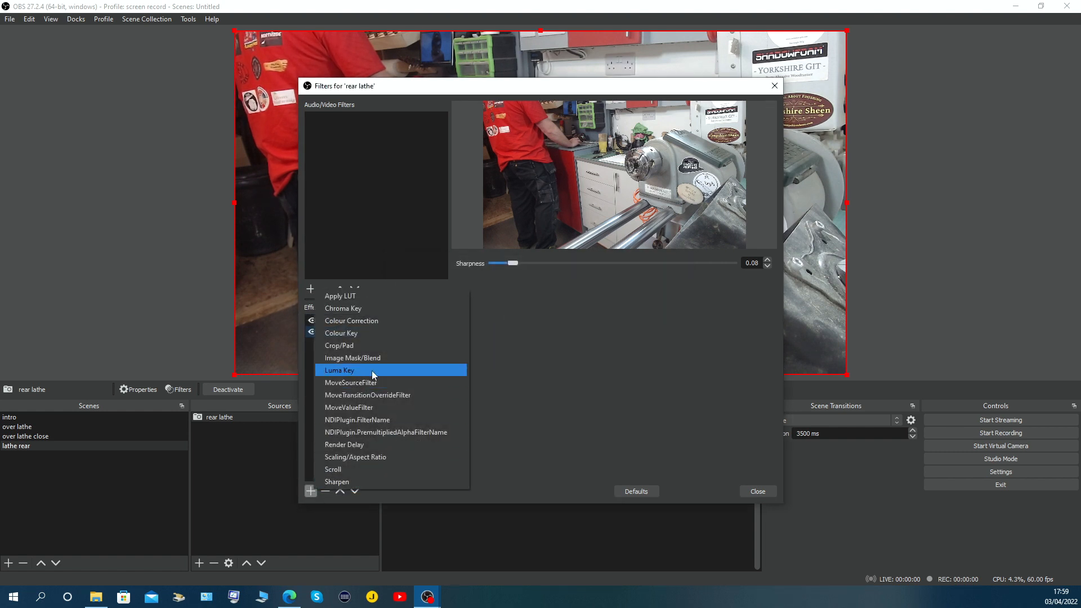
left_click(380, 298)
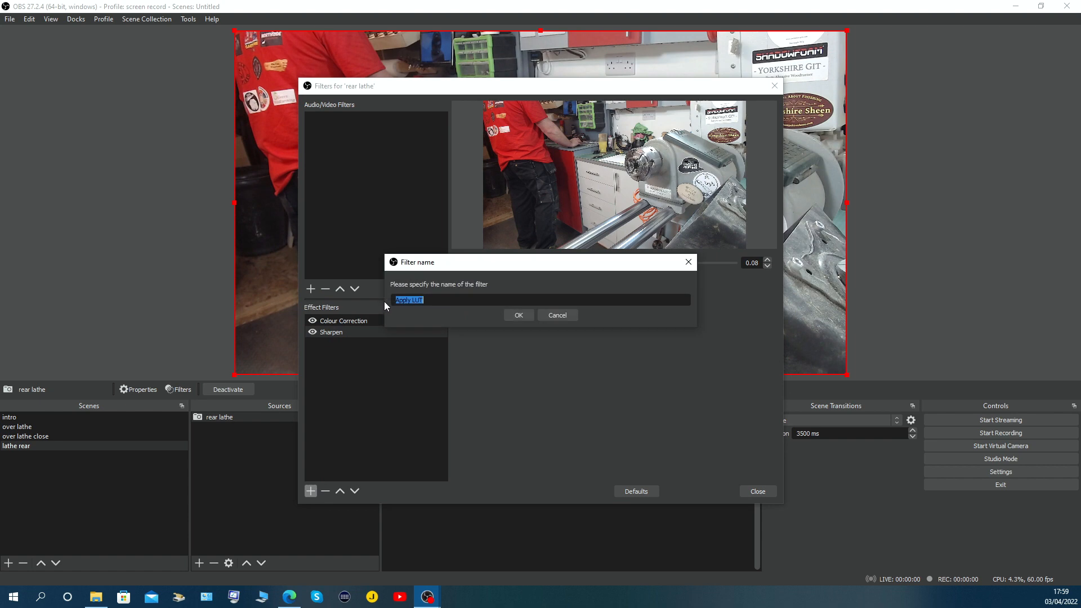
left_click(522, 314)
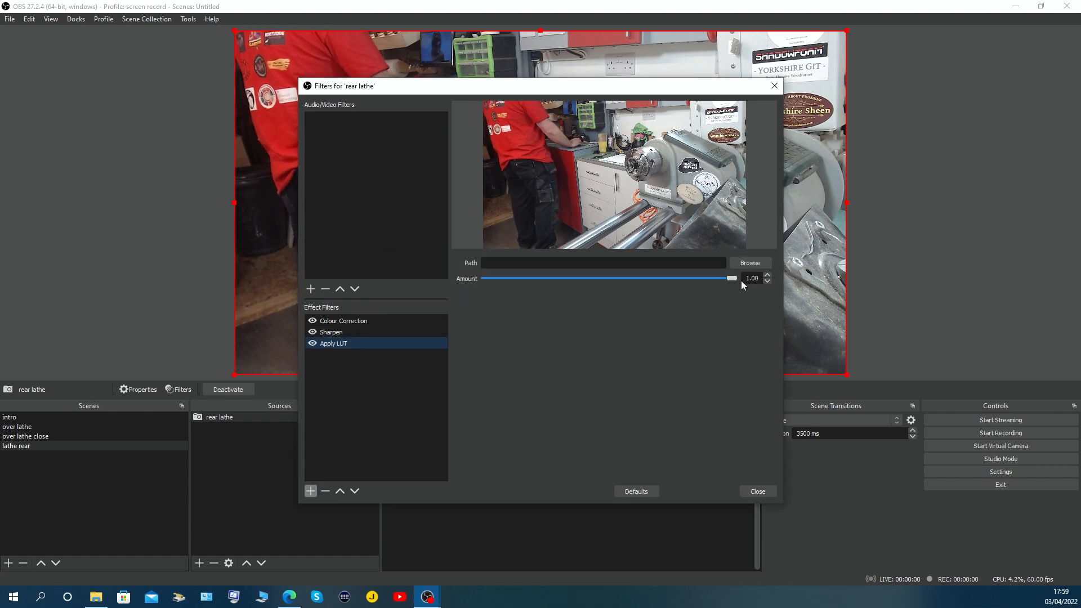
left_click(747, 264)
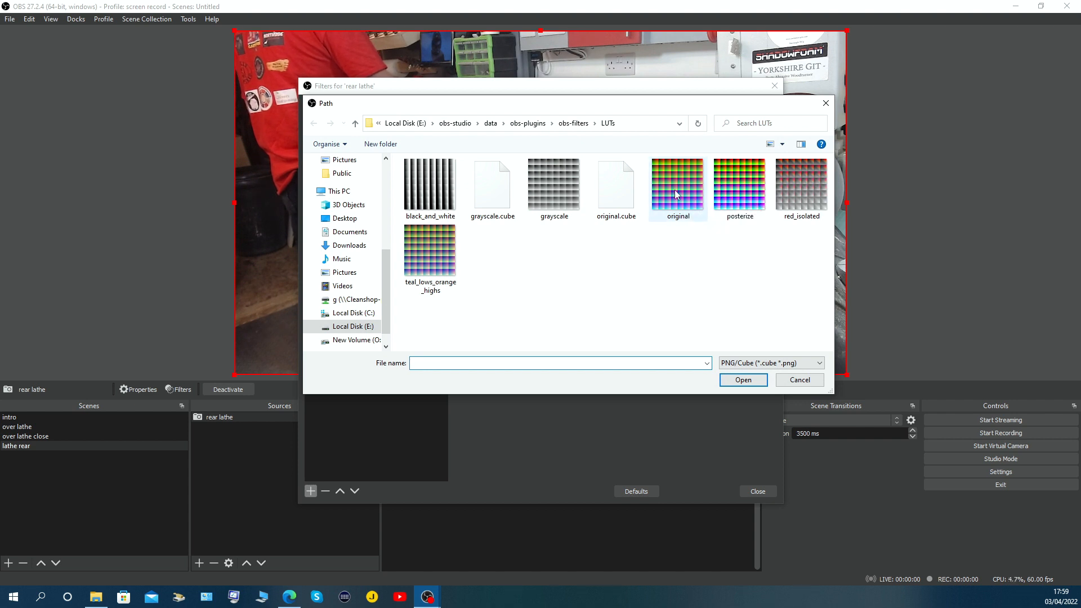
double_click(676, 194)
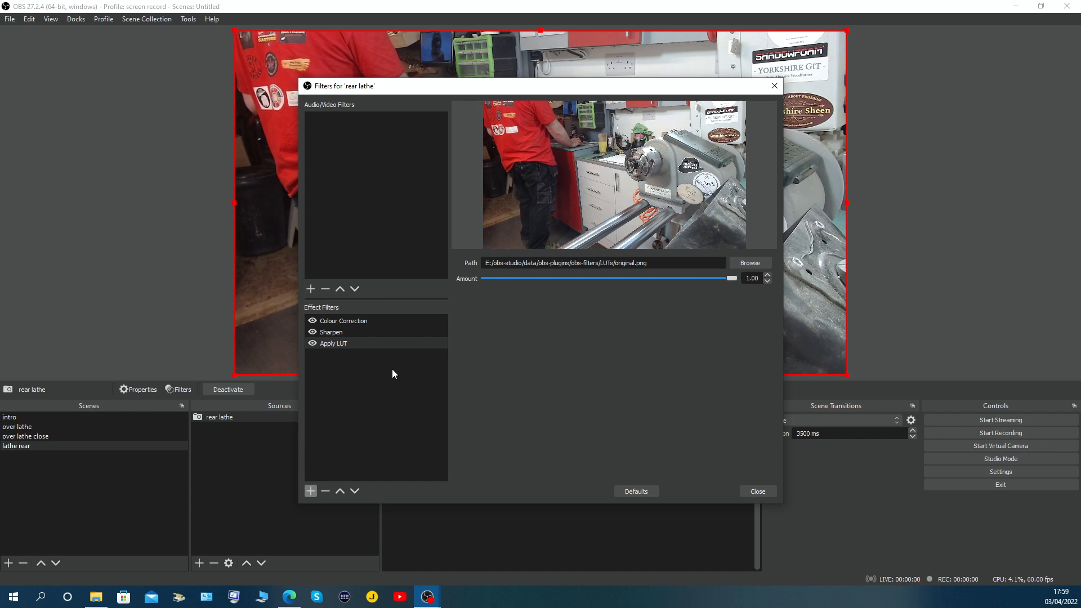
Set the rear lathe Sharpen filter's sharpness to 0.10.
left_click(348, 332)
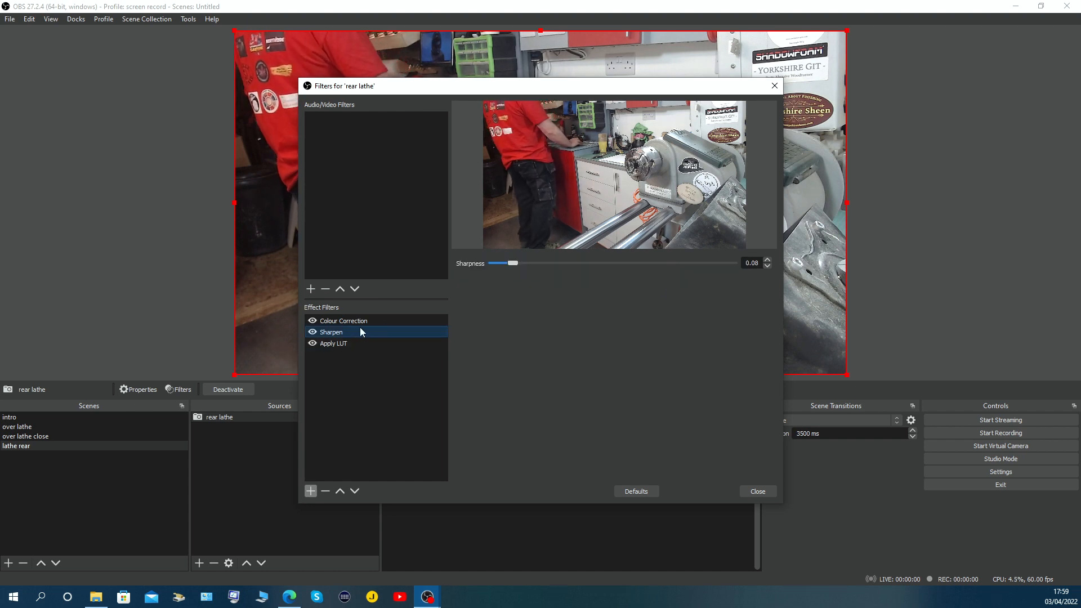
left_click_drag(643, 92, 579, 162)
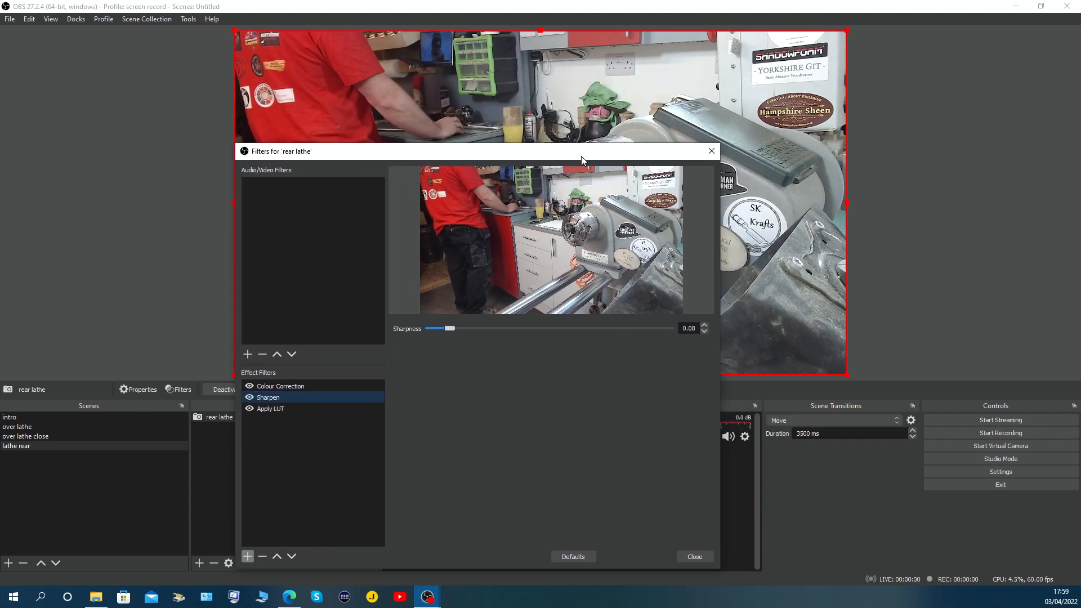
left_click(704, 326)
left_click(704, 326)
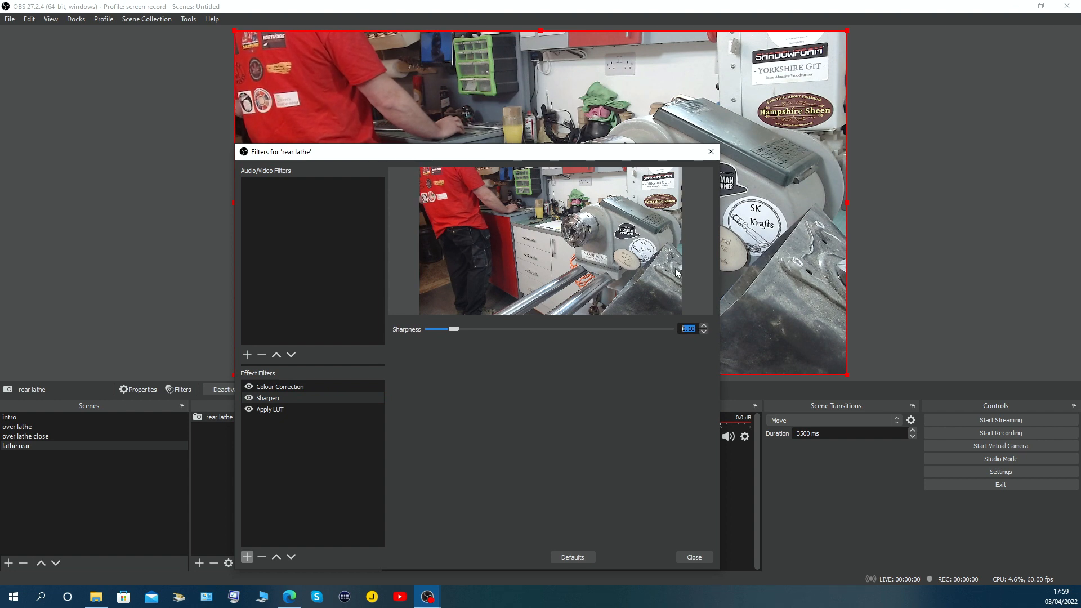
Uncover the preview, try sharpness values up to 1.00 on the rear lathe image, and return sharpness to 0.10.
left_click_drag(579, 162, 479, 256)
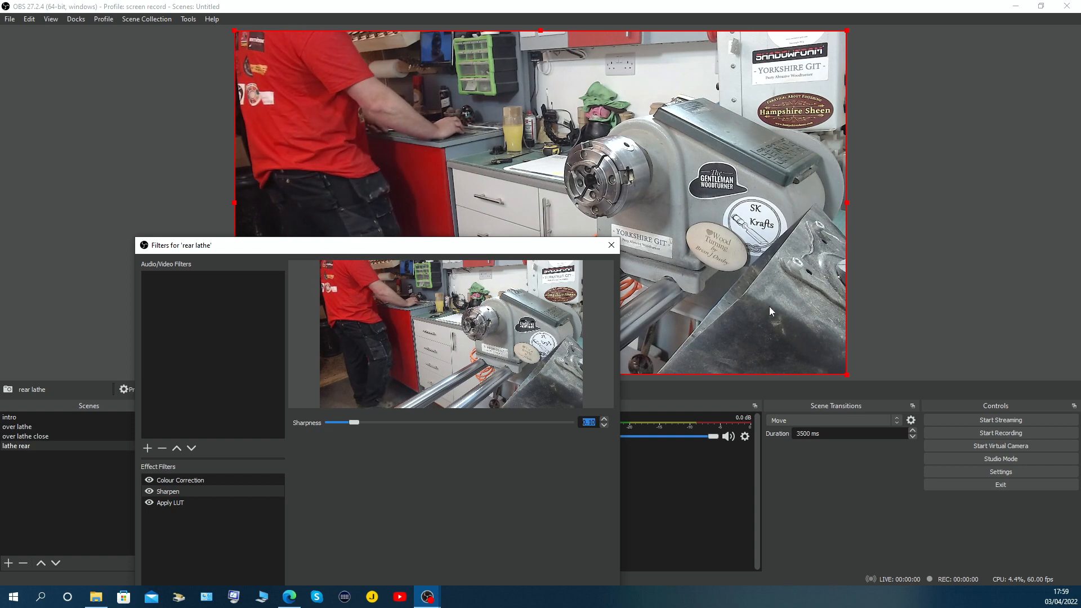
left_click(353, 422)
left_click_drag(354, 425, 375, 426)
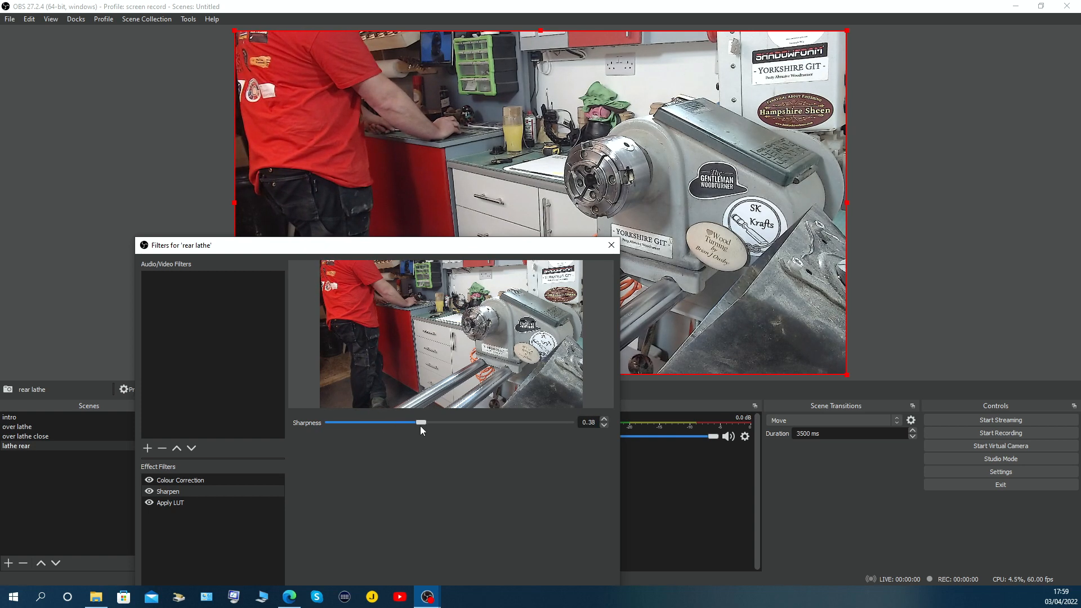
left_click_drag(471, 429, 555, 431)
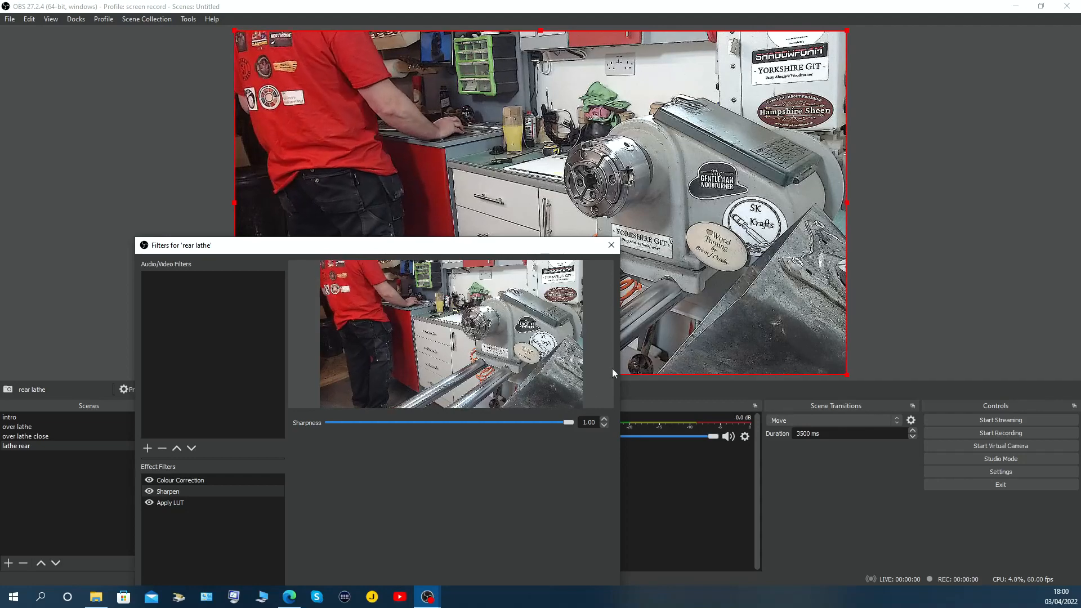
left_click_drag(568, 427, 357, 424)
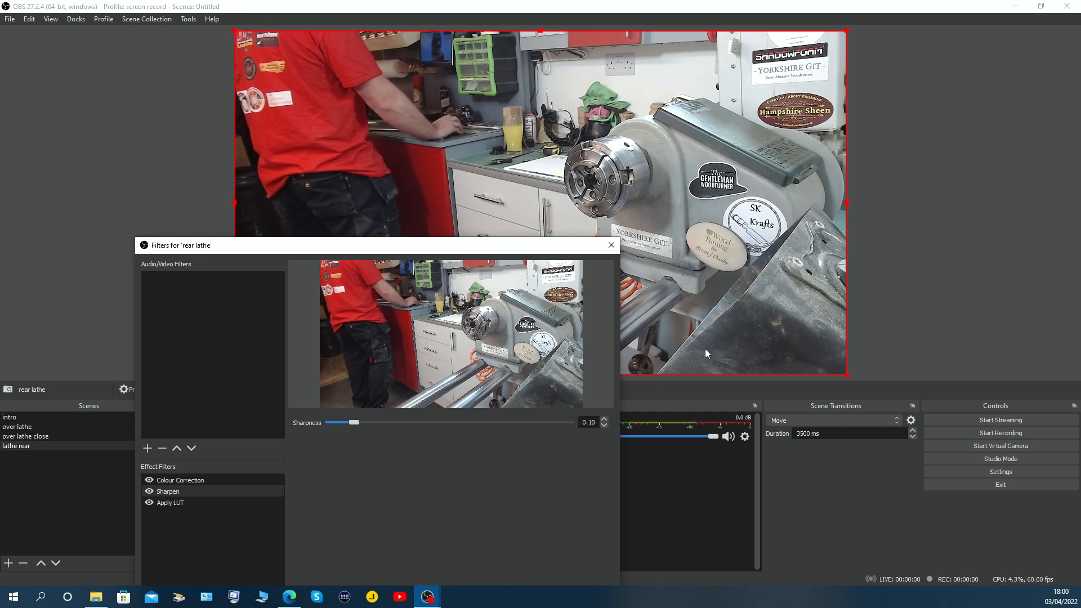
Set the rear lathe Colour Correction filter's contrast to 0.35 and gamma to -0.24, keeping the main preview uncovered.
left_click_drag(466, 253, 723, 290)
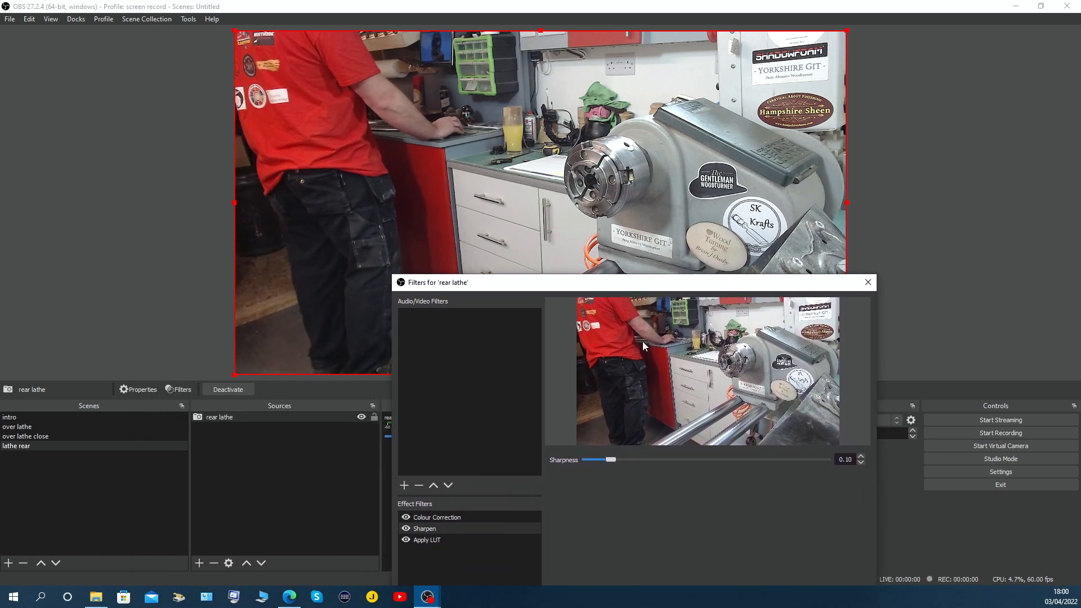
left_click(436, 518)
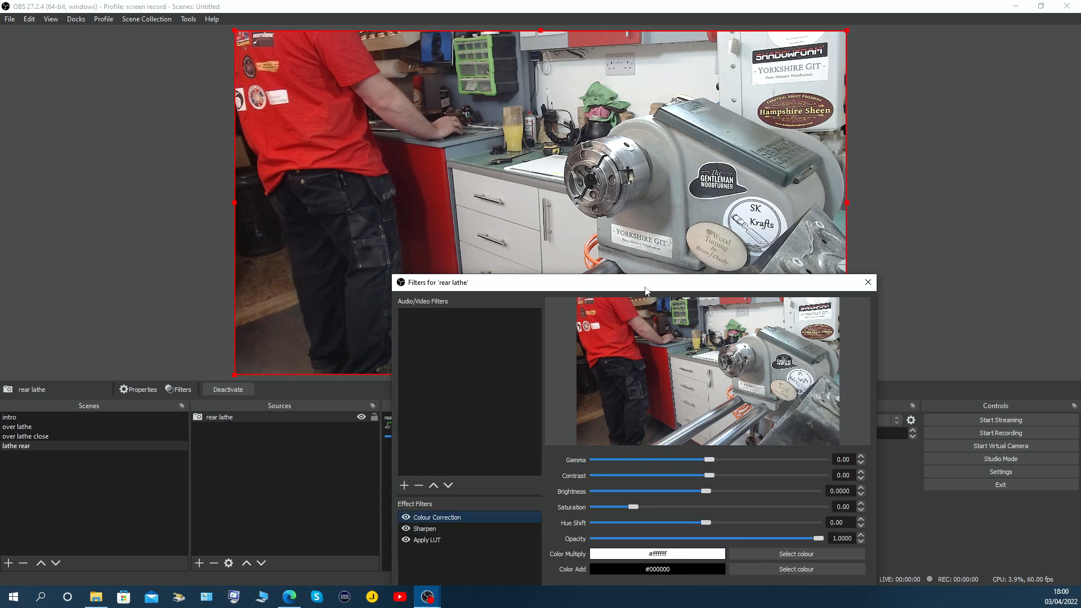
left_click_drag(645, 291, 639, 310)
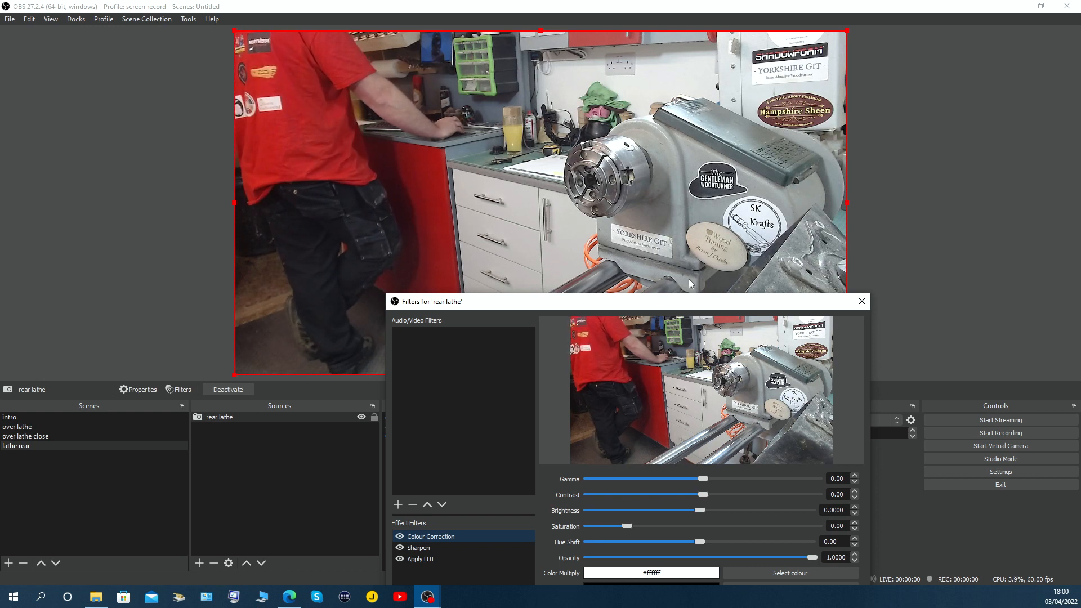
left_click(855, 491)
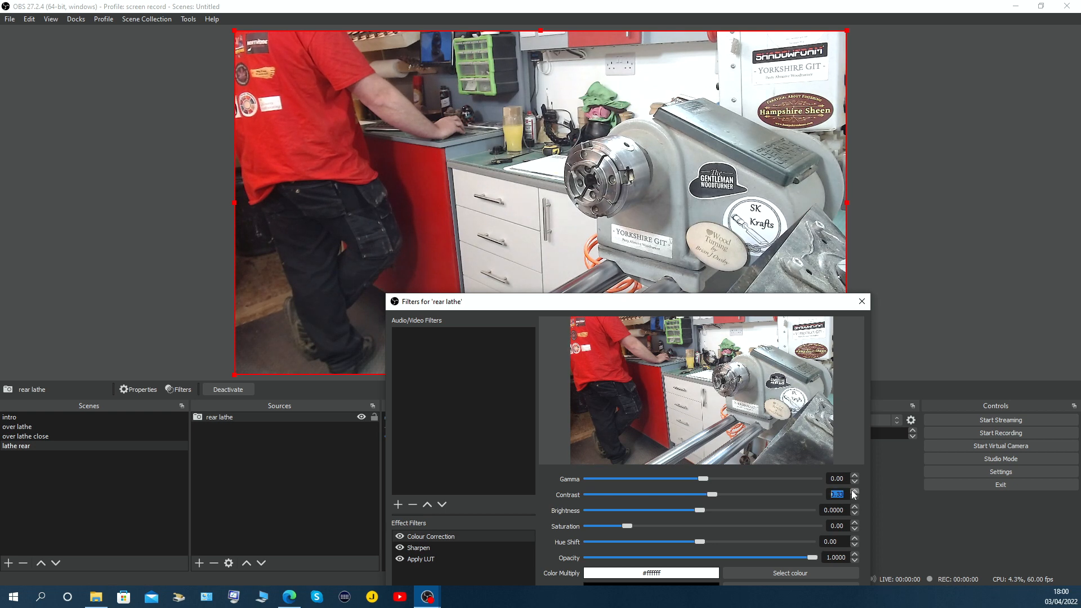
left_click(854, 491)
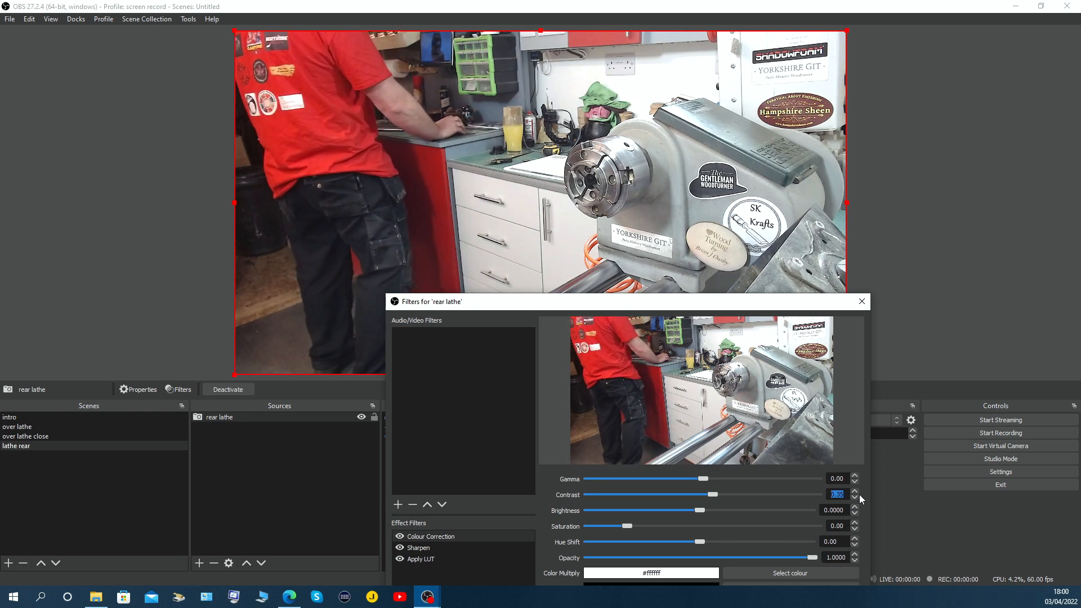
left_click(854, 481)
left_click(854, 482)
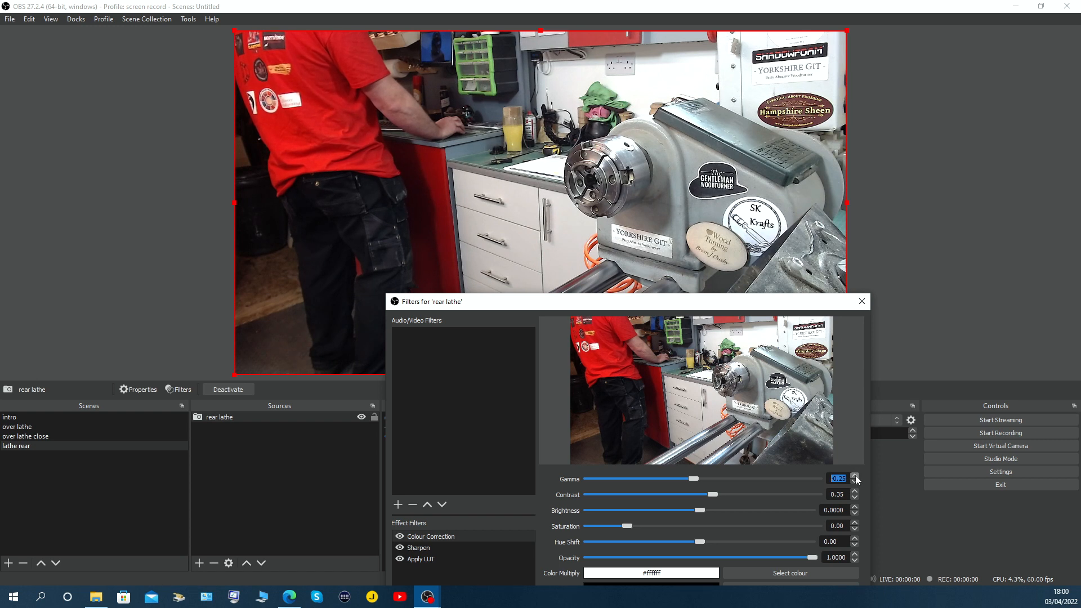
Set the rear lathe Colour Correction brightness to -0.0001 and saturation to -0.06, and close the filters.
double_click(855, 514)
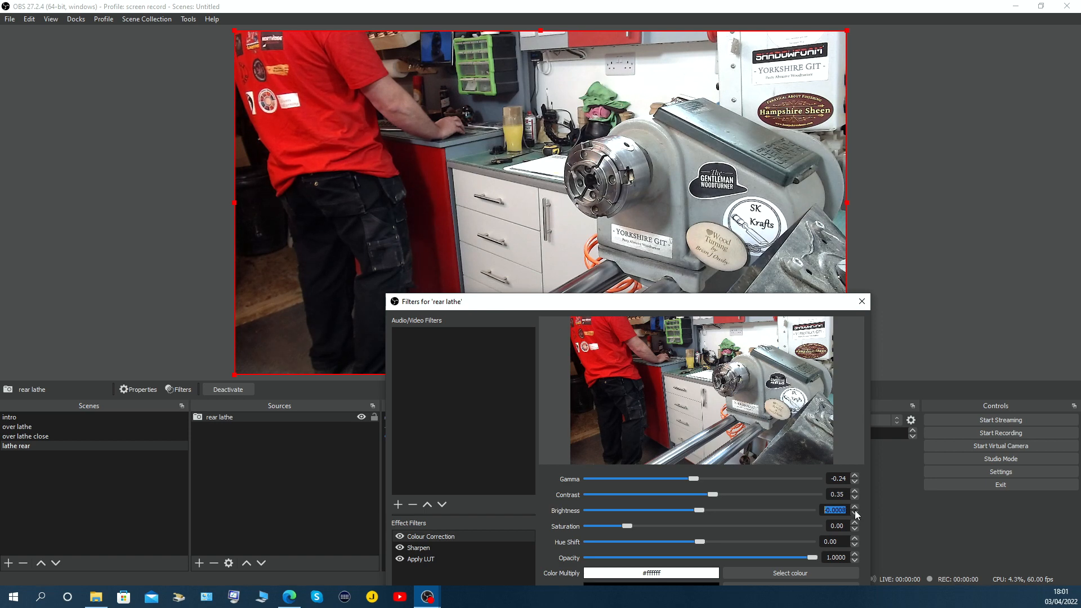
left_click_drag(700, 513, 702, 514)
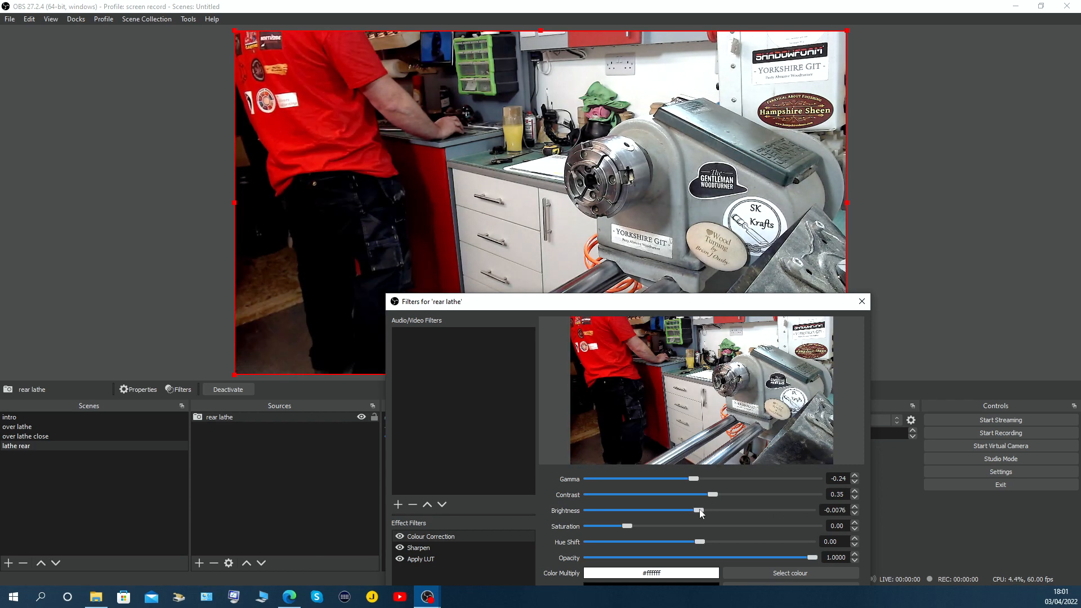
left_click(854, 513)
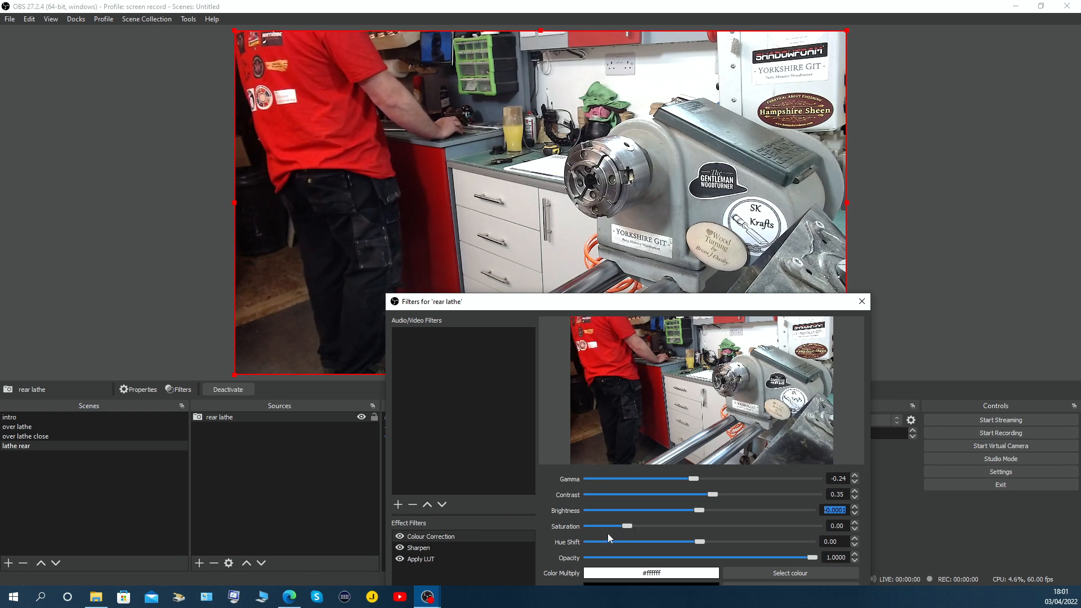
double_click(855, 528)
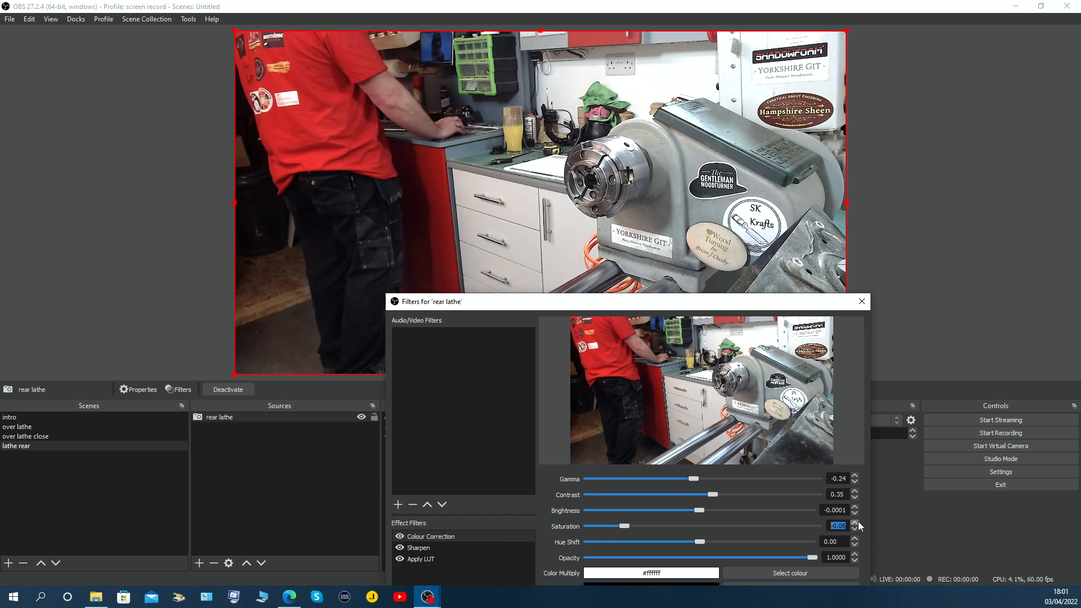
left_click_drag(673, 303, 598, 148)
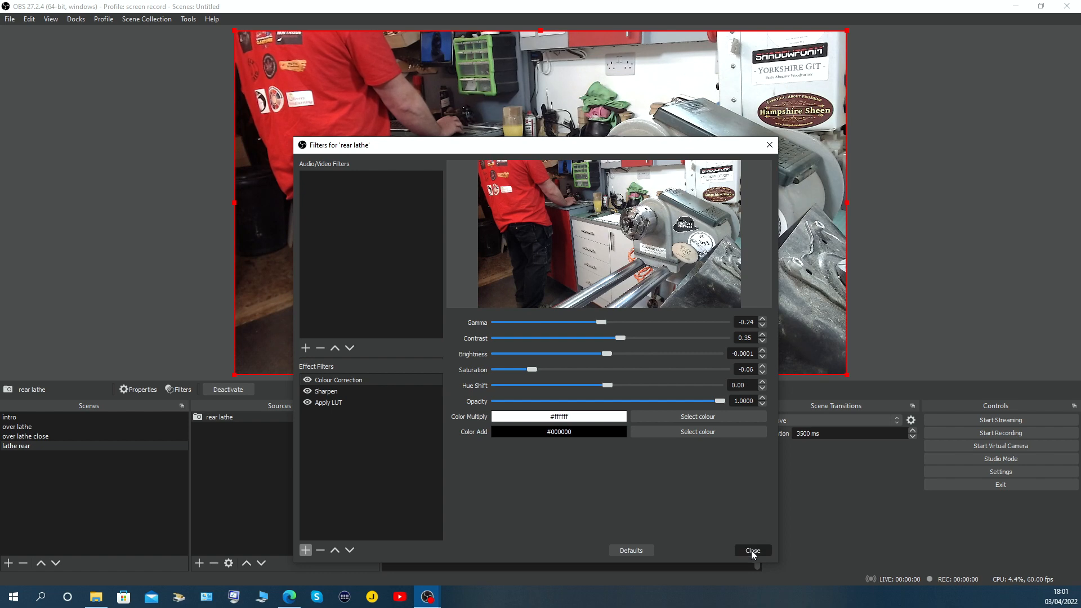
left_click(752, 550)
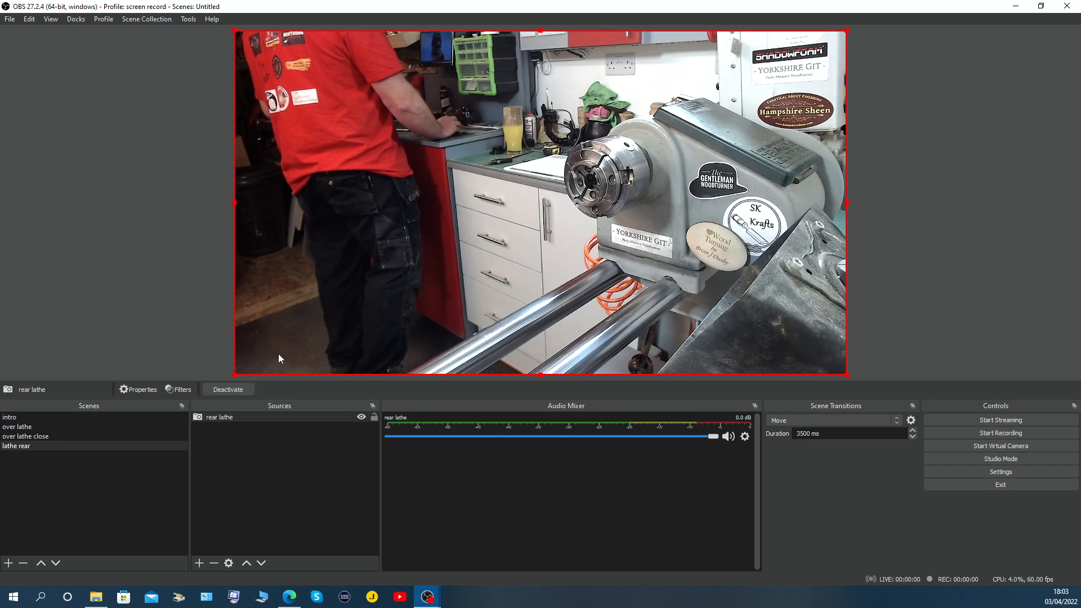
Enlarge the rear lathe image beyond the canvas edges and try shifting it to different positions.
left_click_drag(233, 374, 0, 420)
left_click_drag(305, 327, 384, 313)
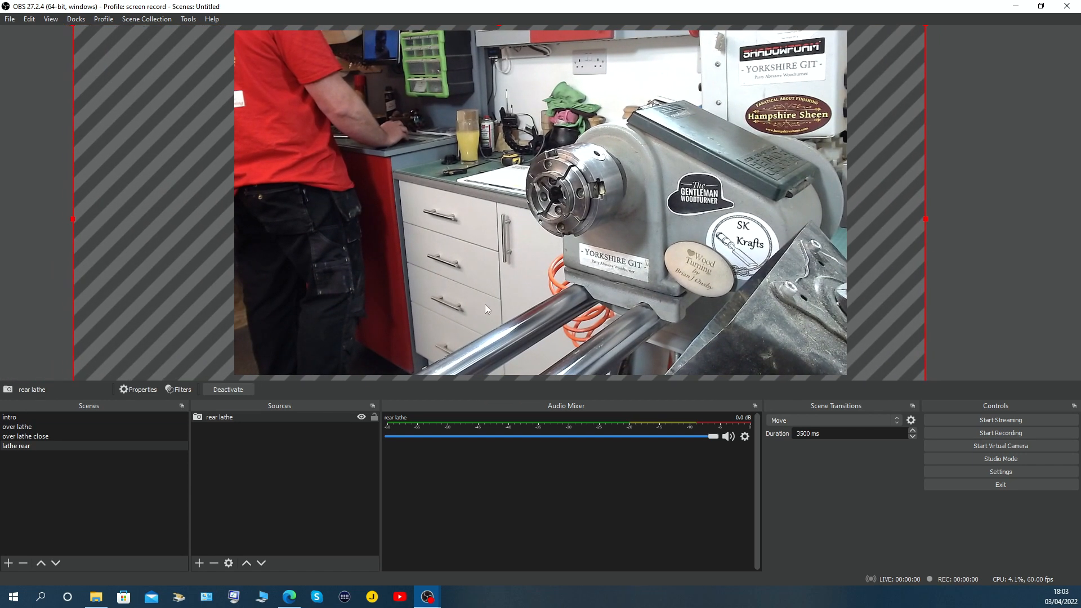
key("alt")
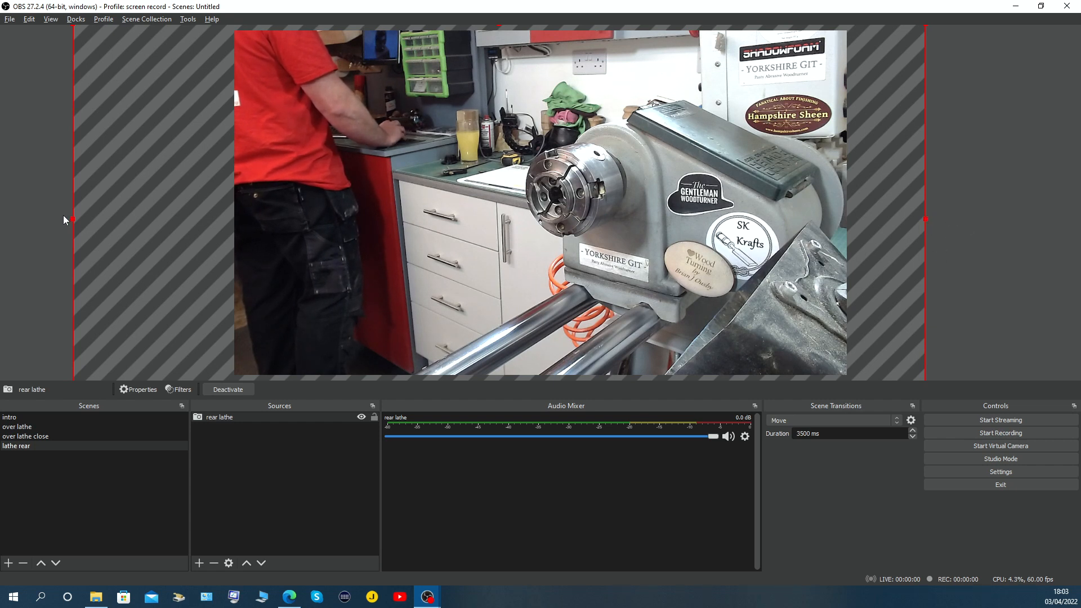
left_click_drag(73, 219, 283, 224)
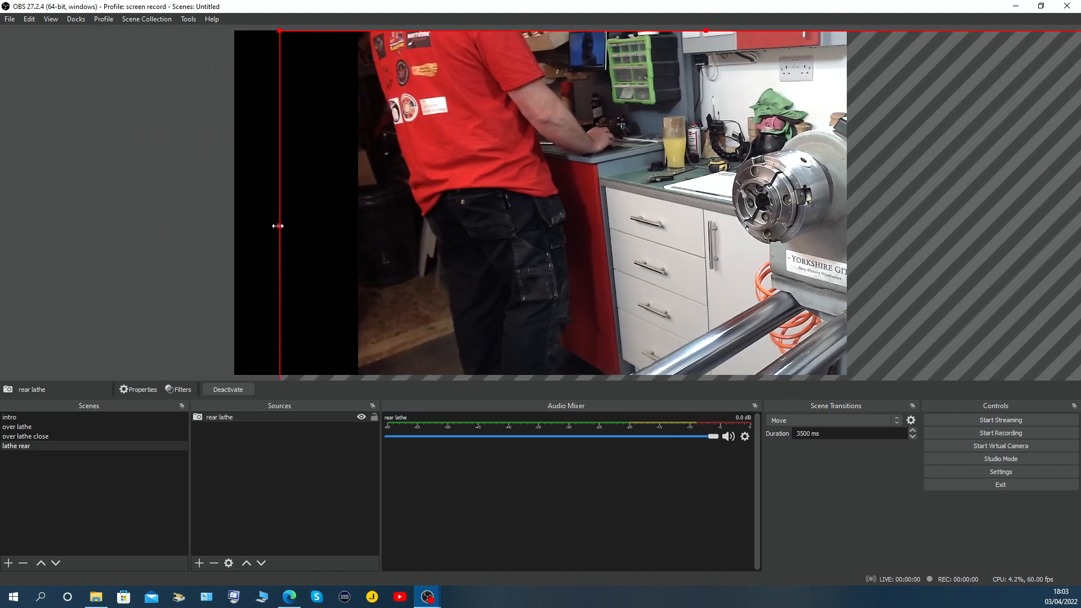
left_click_drag(492, 235, 330, 201)
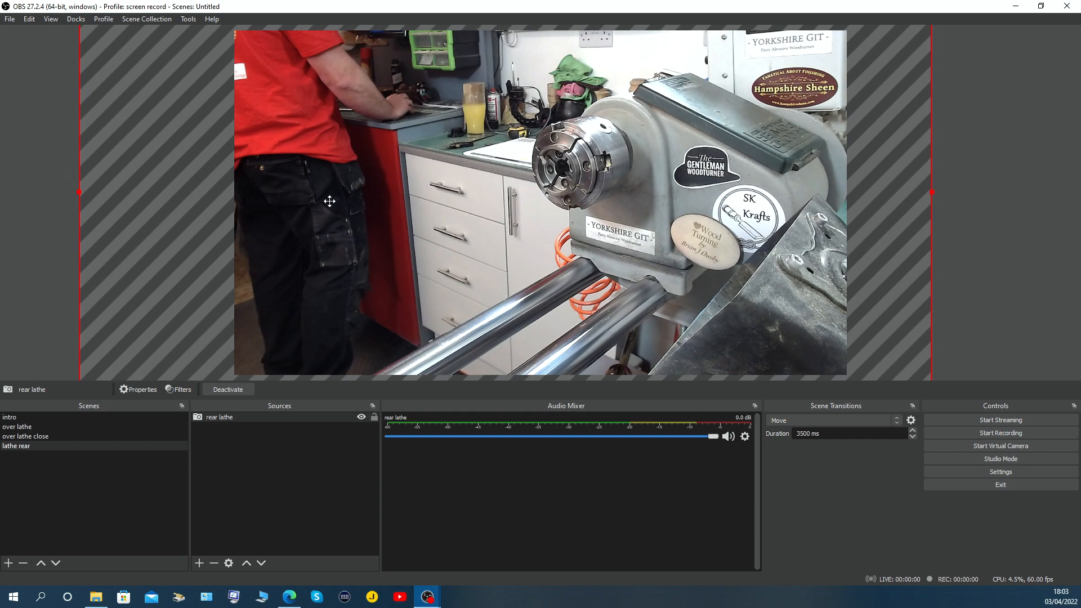
left_click_drag(394, 217, 535, 154)
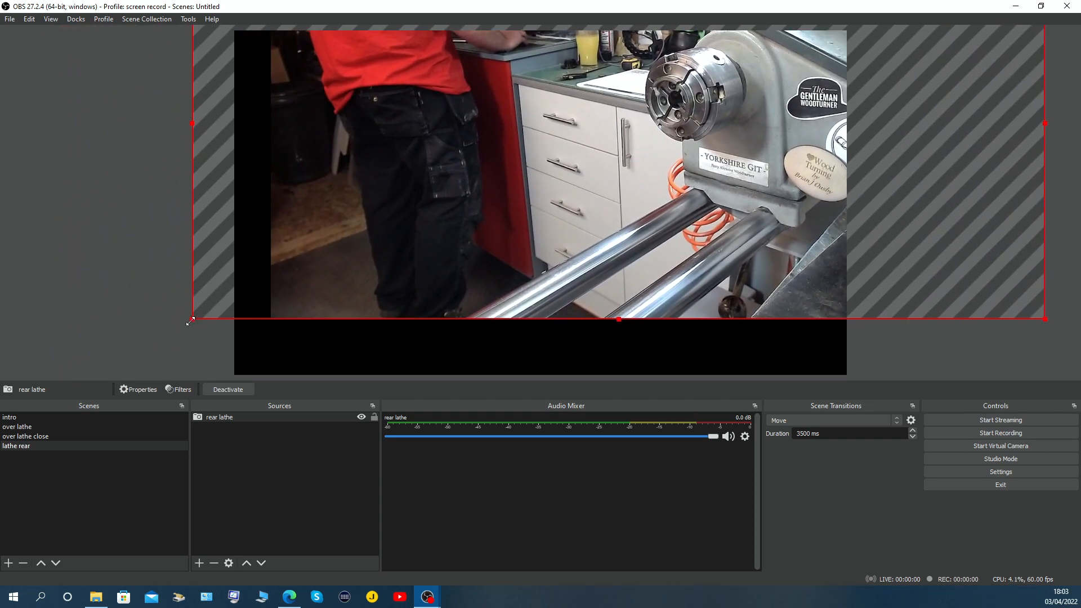
Enlarge the rear lathe image further, reposition it to fill the canvas with the chuck near the centre, and lock the source.
left_click_drag(191, 320, 91, 375)
left_click_drag(606, 285, 526, 357)
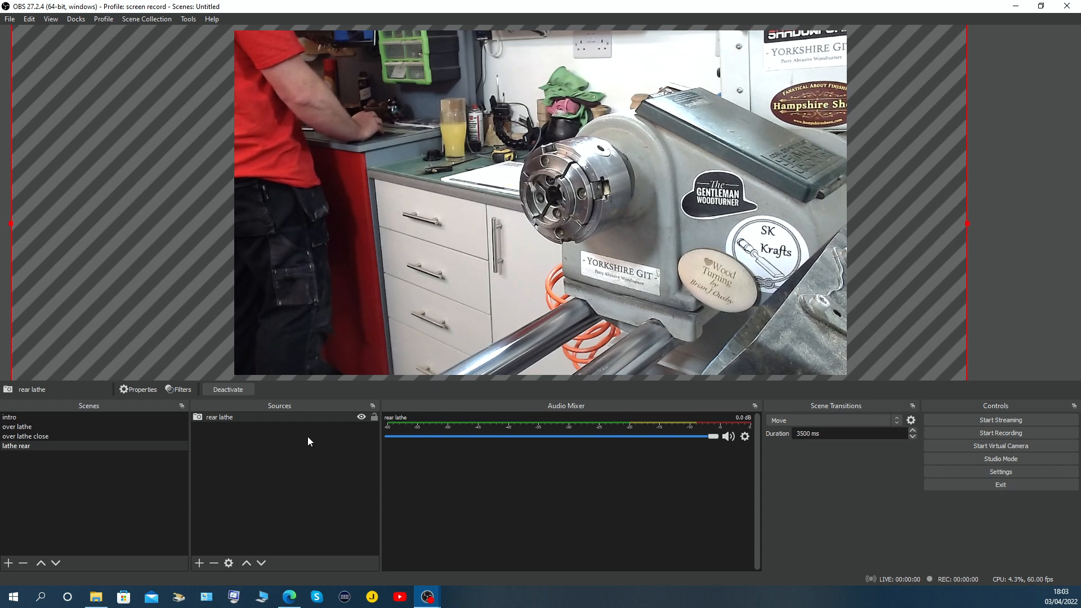
left_click(374, 418)
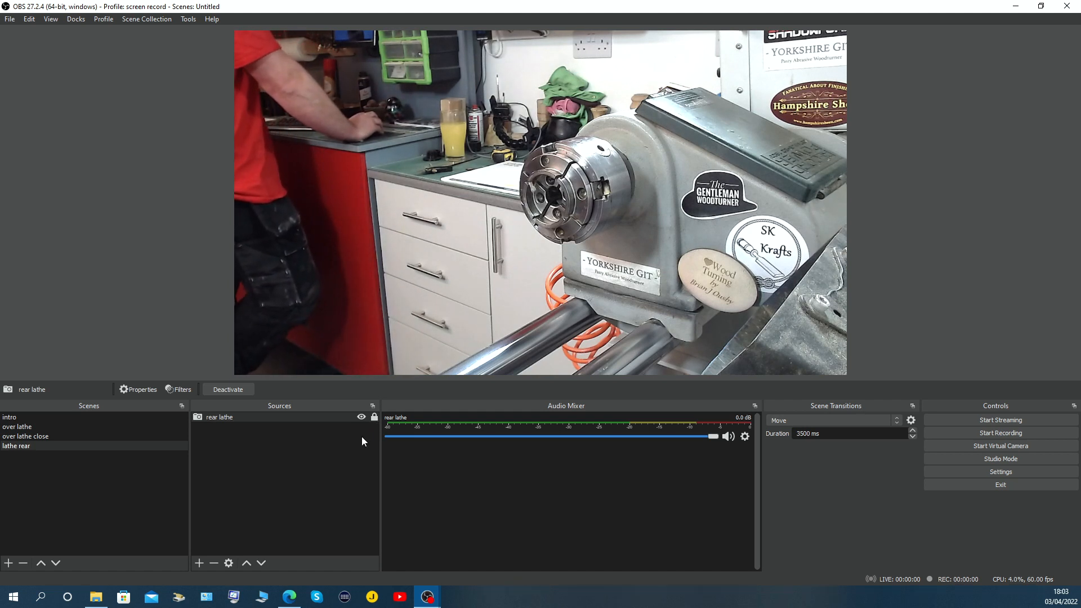
Add the existing mic audio input capture as a visible source in the lathe rear scene.
left_click(198, 563)
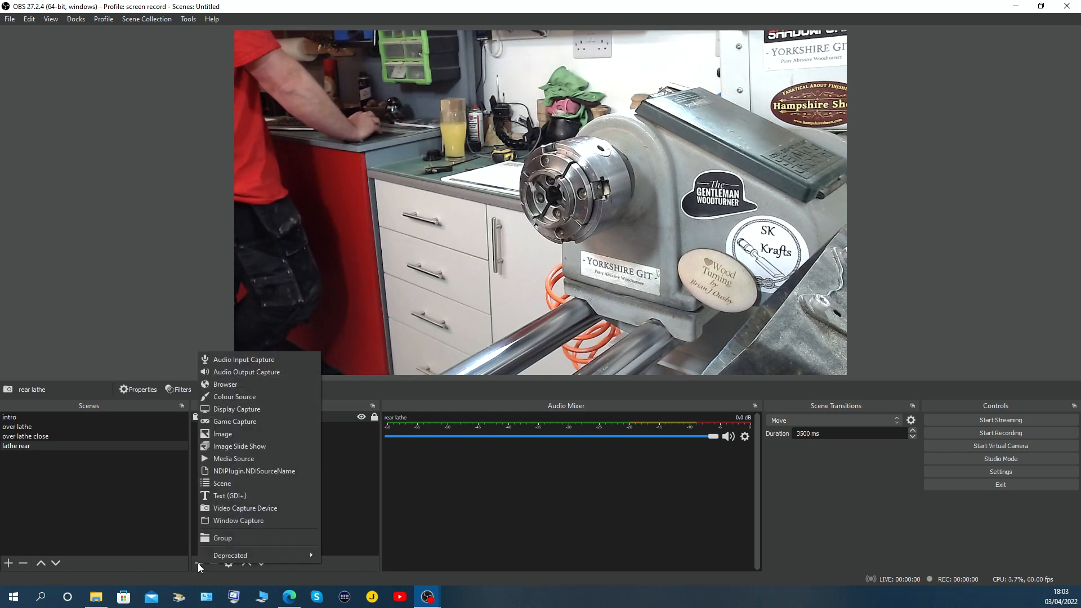
left_click(295, 362)
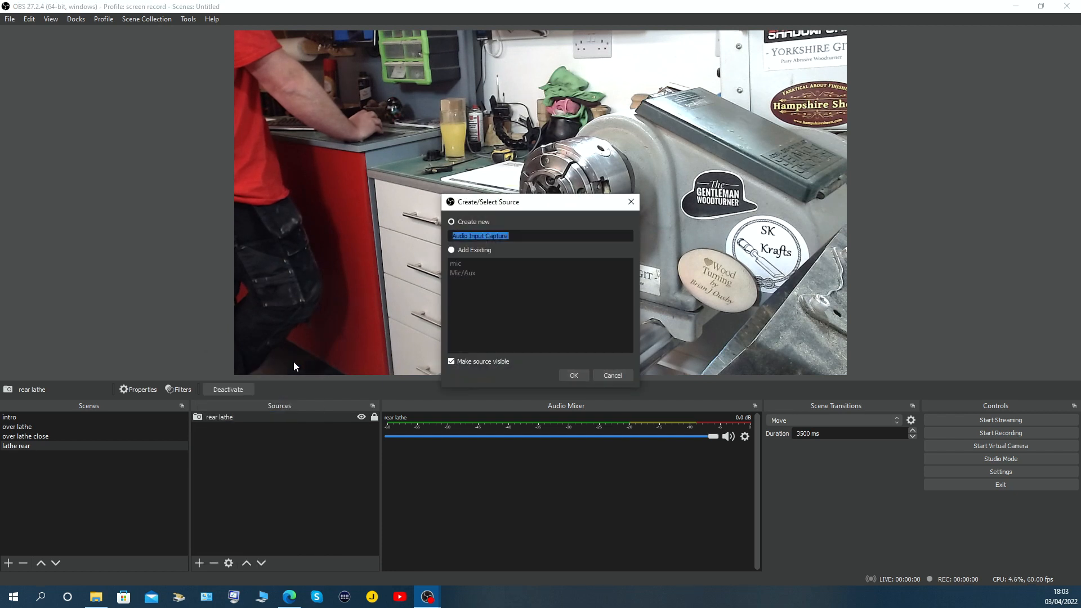
left_click(452, 250)
left_click(452, 264)
left_click(568, 373)
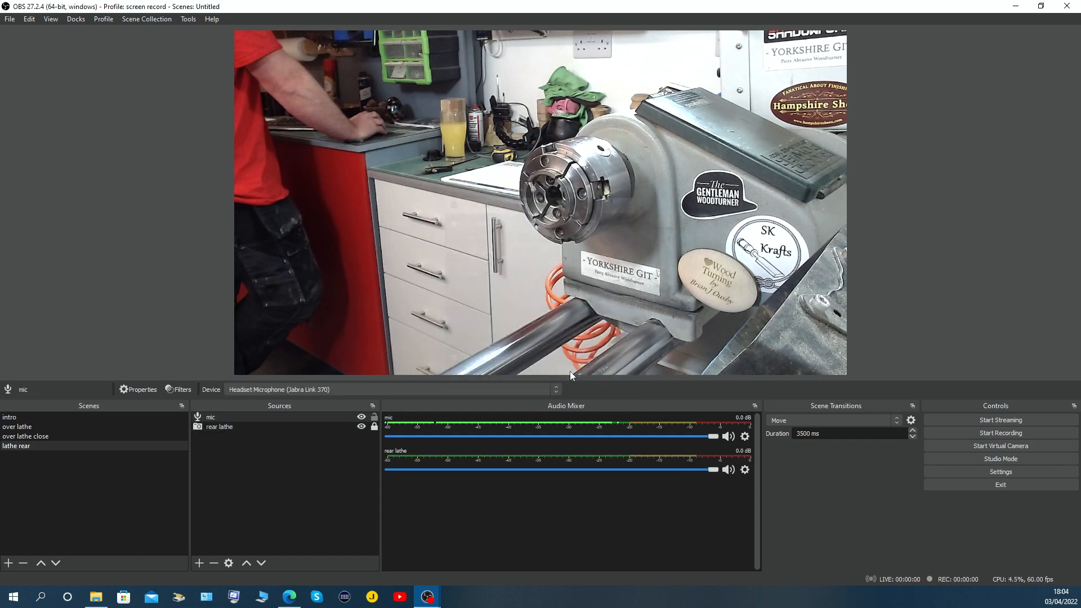